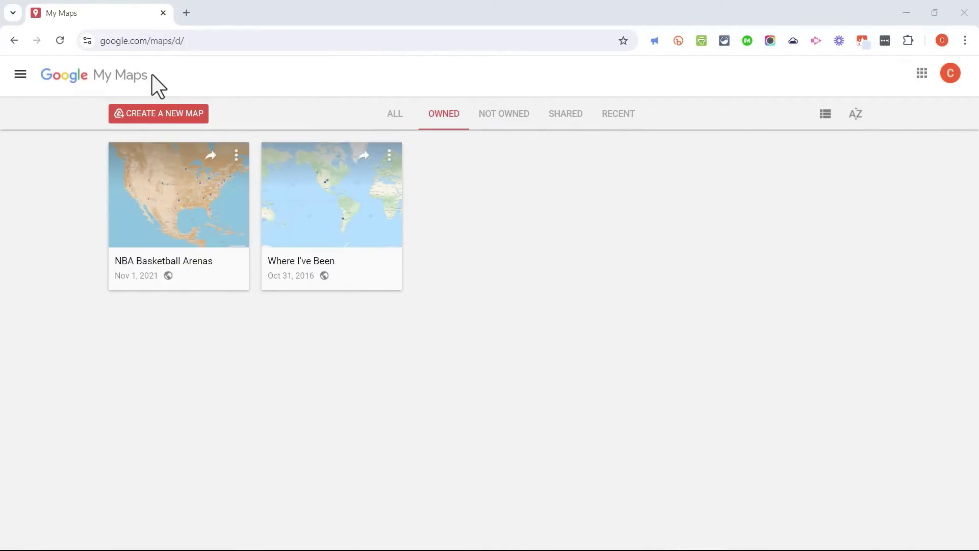
Step: Load Google My Maps from the browser's address bar
{"action": "left_click", "coordinate": [133, 41]}
{"action": "key", "text": "BackSpace"}
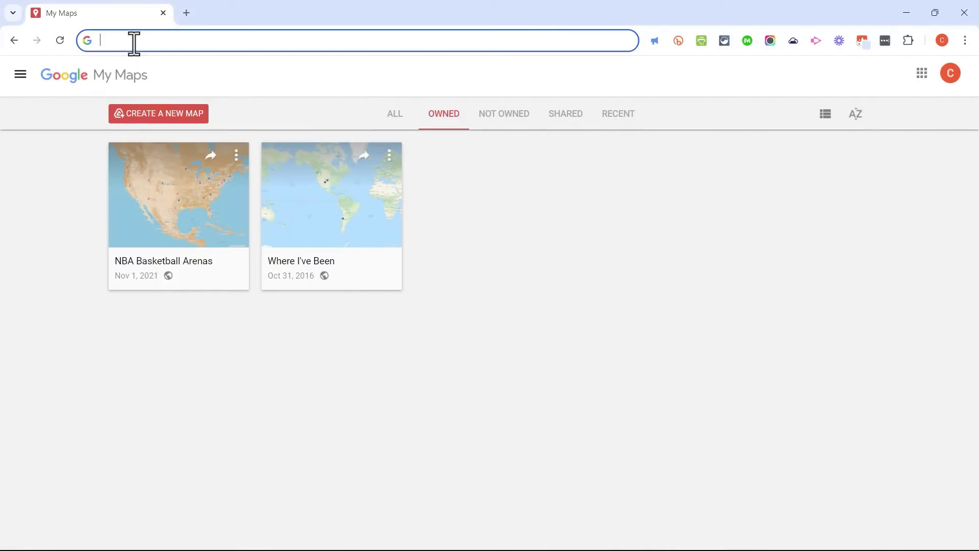
{"action": "type", "text": "mymaps.google.com"}
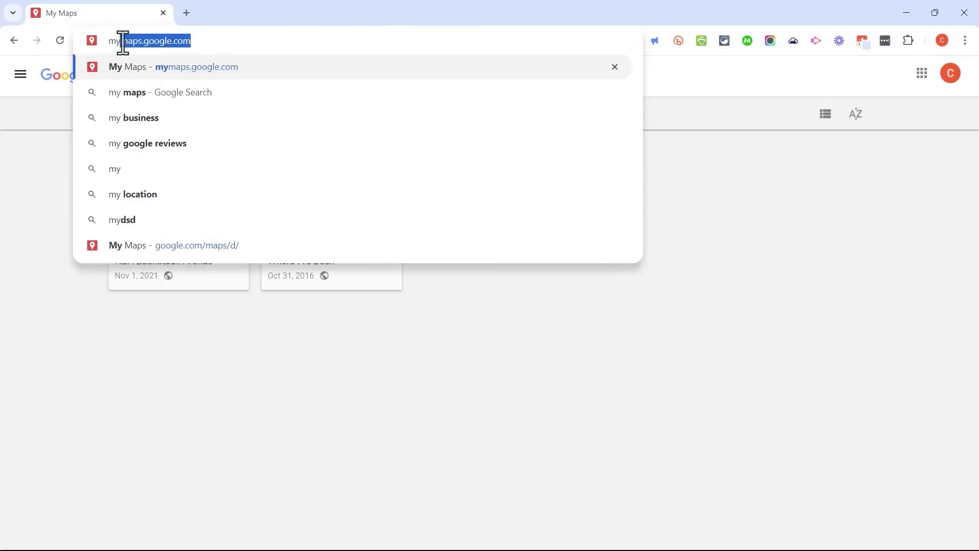
{"action": "key", "text": "Return"}
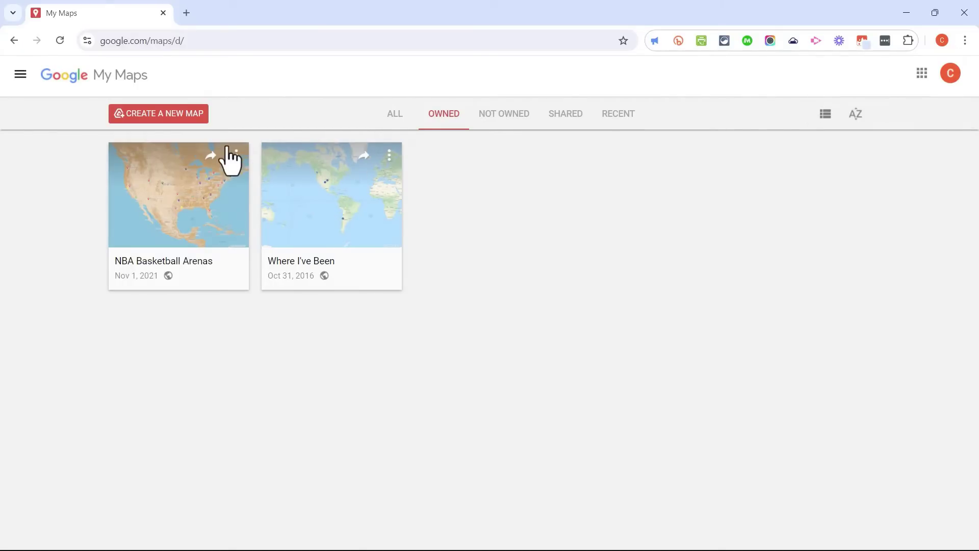
Step: Create a new blank map, then switch to the Google Maps tab
{"action": "left_click", "coordinate": [162, 113]}
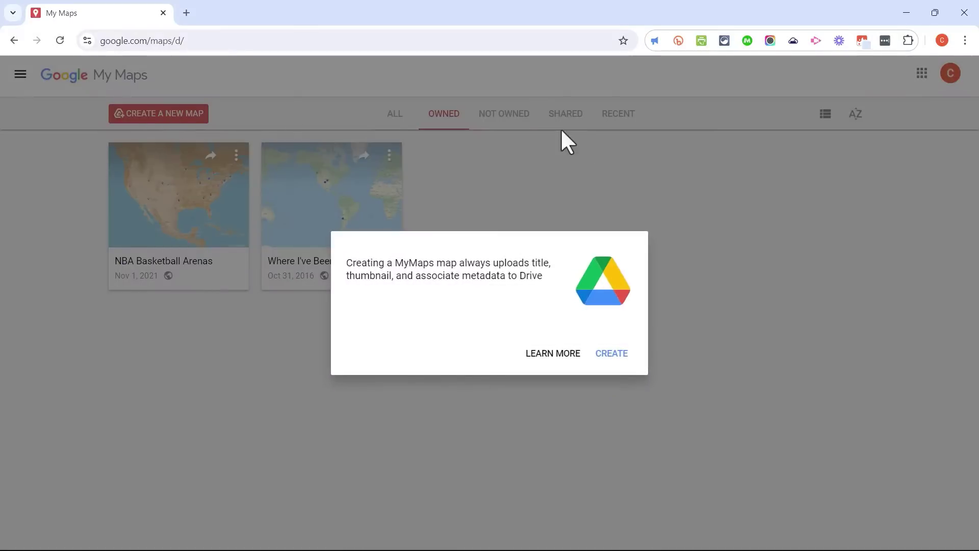
{"action": "left_click", "coordinate": [620, 360]}
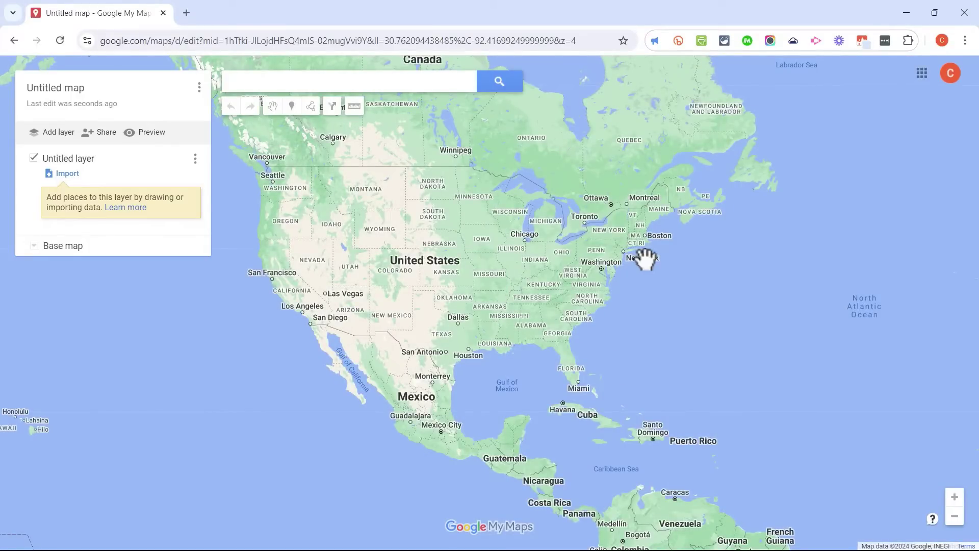
{"action": "left_click", "coordinate": [231, 12]}
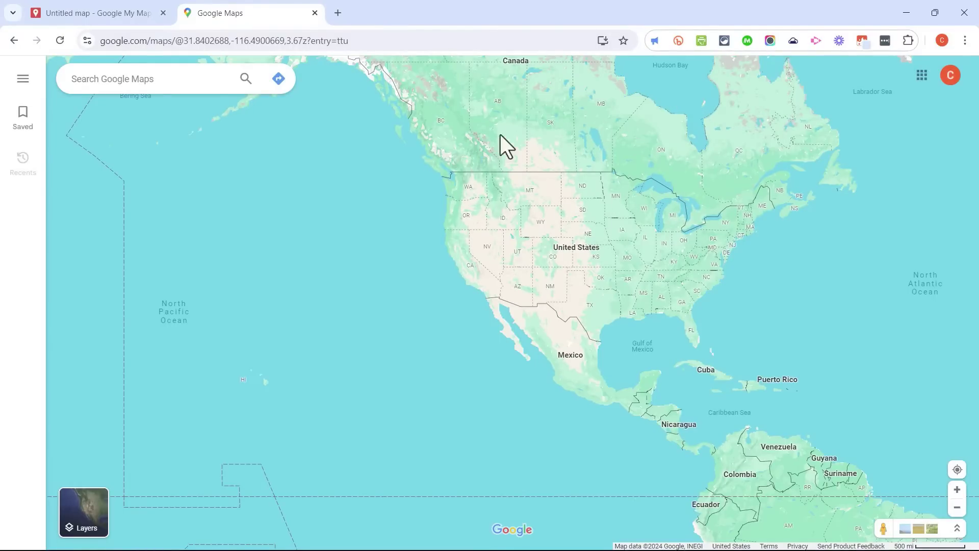
Step: Flip between the Google Maps and Untitled map tabs, ending on the Untitled map
{"action": "left_click", "coordinate": [109, 14]}
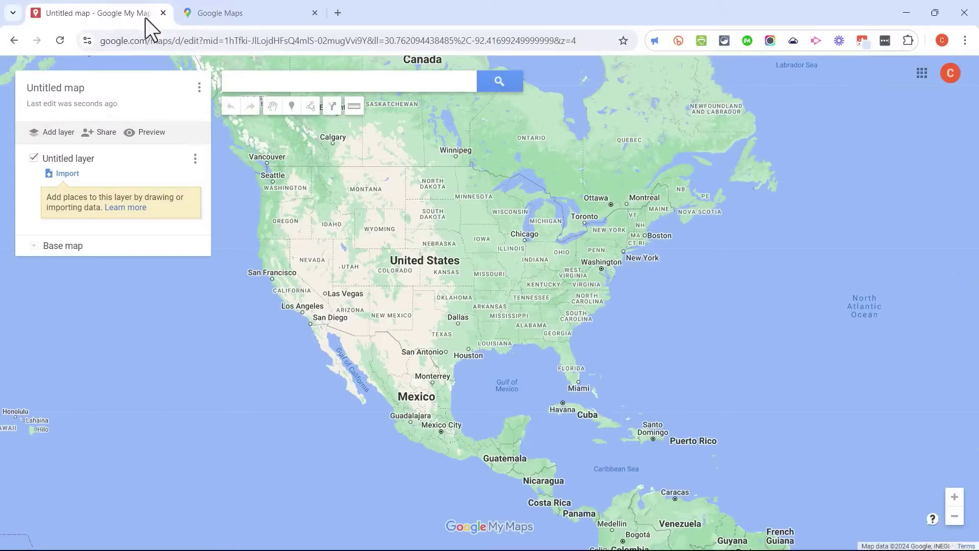
{"action": "left_click", "coordinate": [232, 14]}
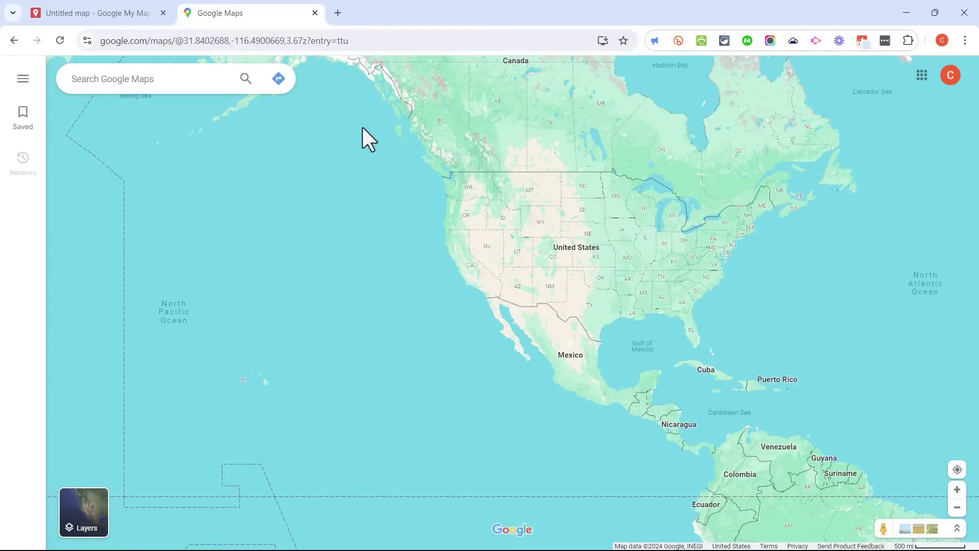
{"action": "key", "text": "ctrl+shift+Tab"}
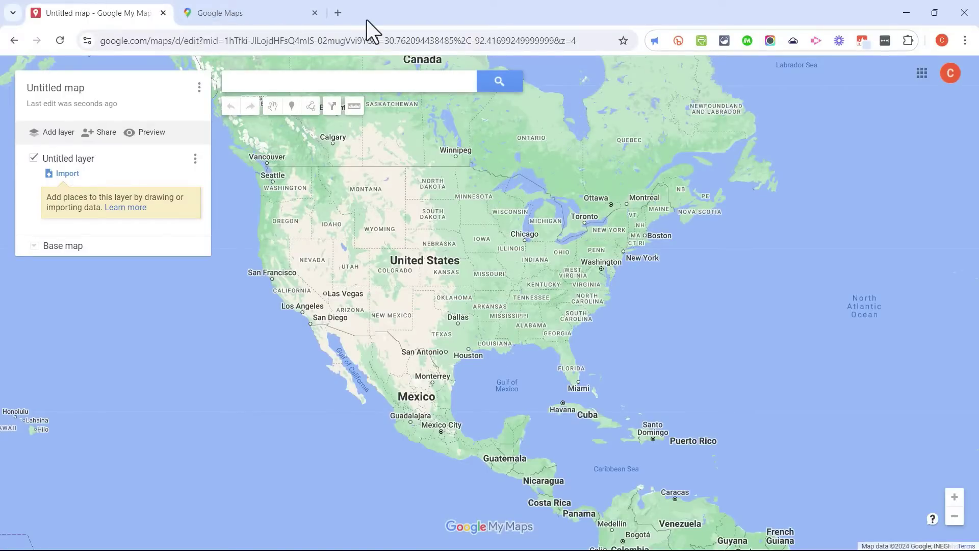
Step: Title the map 'Capitals of the Spanish-Speaking World' with description 'Let's visit each capital!'
{"action": "left_click", "coordinate": [45, 92]}
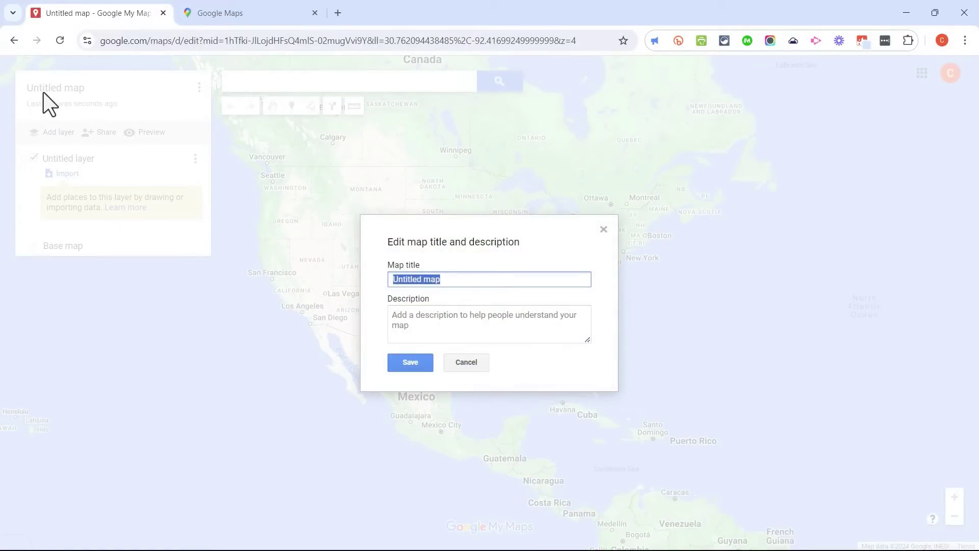
{"action": "type", "text": "Capitals of the Spanish-Speaking World"}
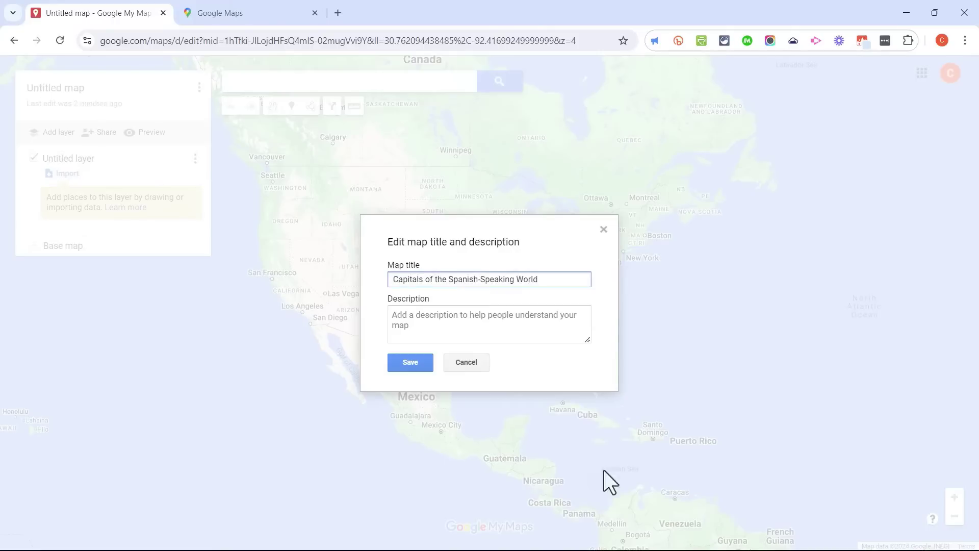
{"action": "left_click", "coordinate": [434, 325]}
{"action": "type", "text": "Let's visit each capital!"}
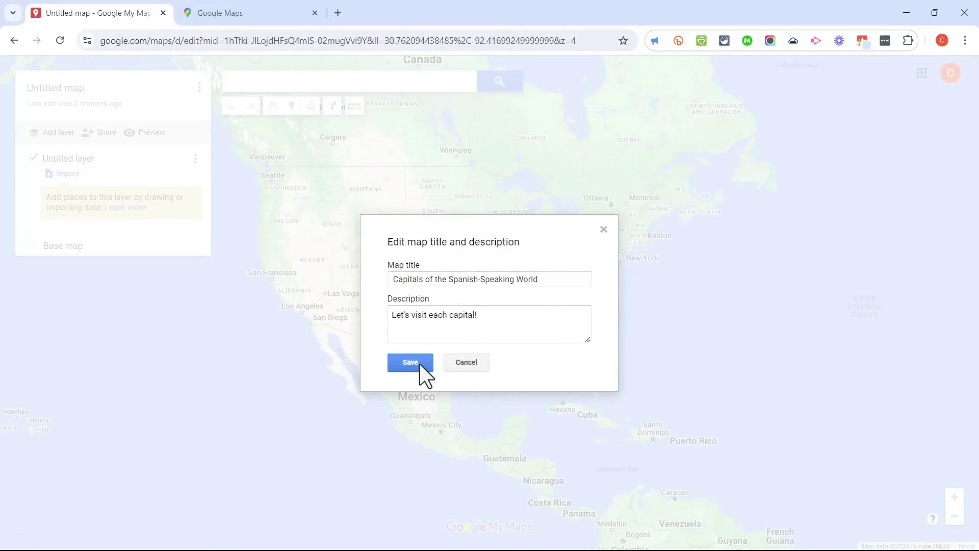
{"action": "left_click", "coordinate": [420, 364]}
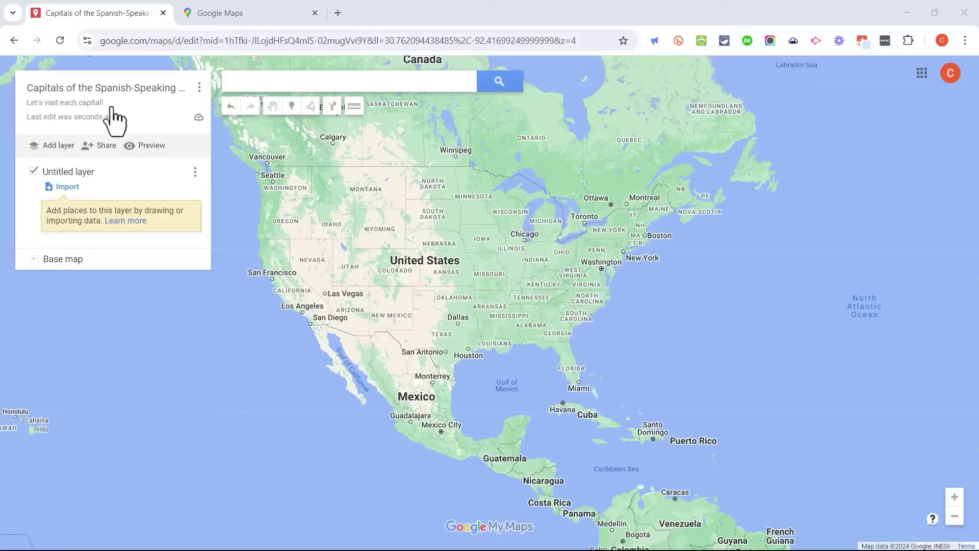
Step: Rename the Untitled layer to 'Central America'
{"action": "left_click", "coordinate": [84, 176]}
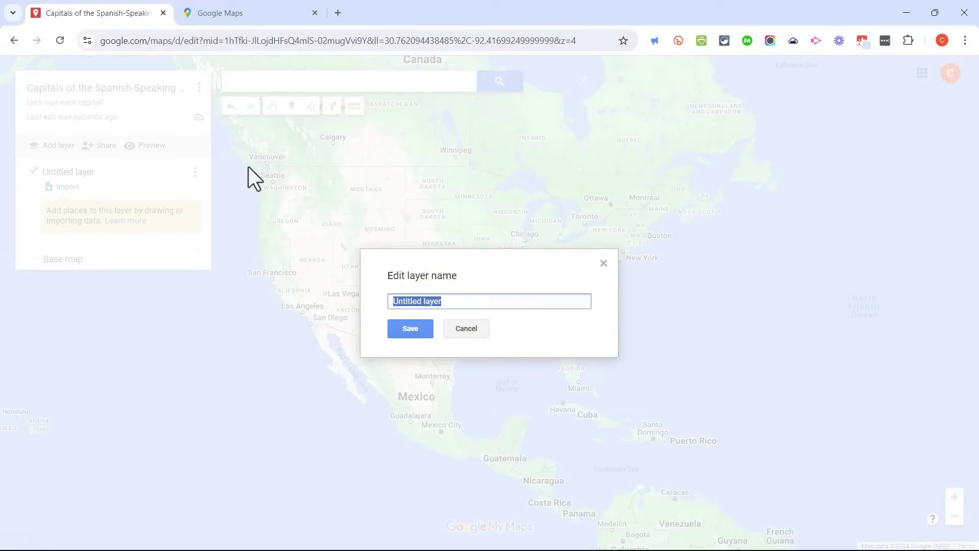
{"action": "type", "text": "Central America"}
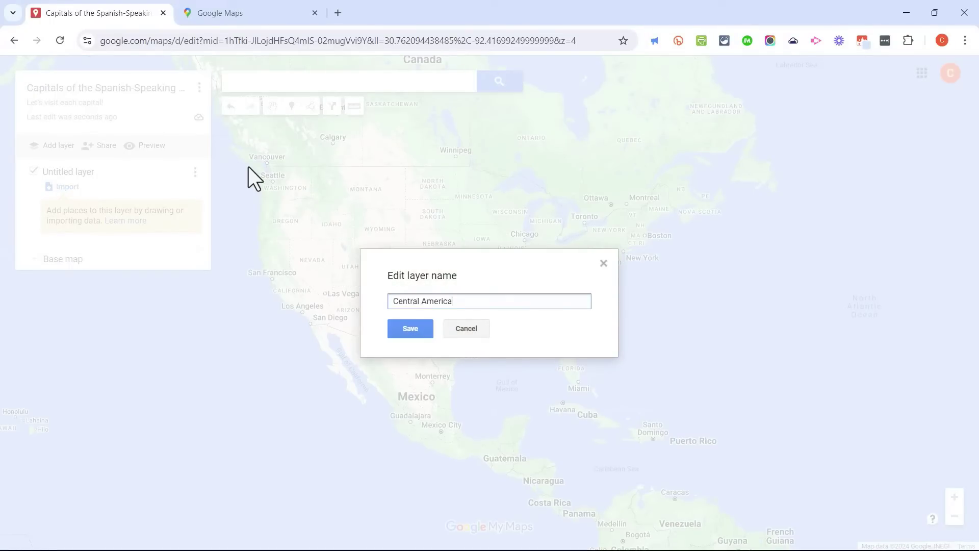
{"action": "left_click", "coordinate": [411, 329]}
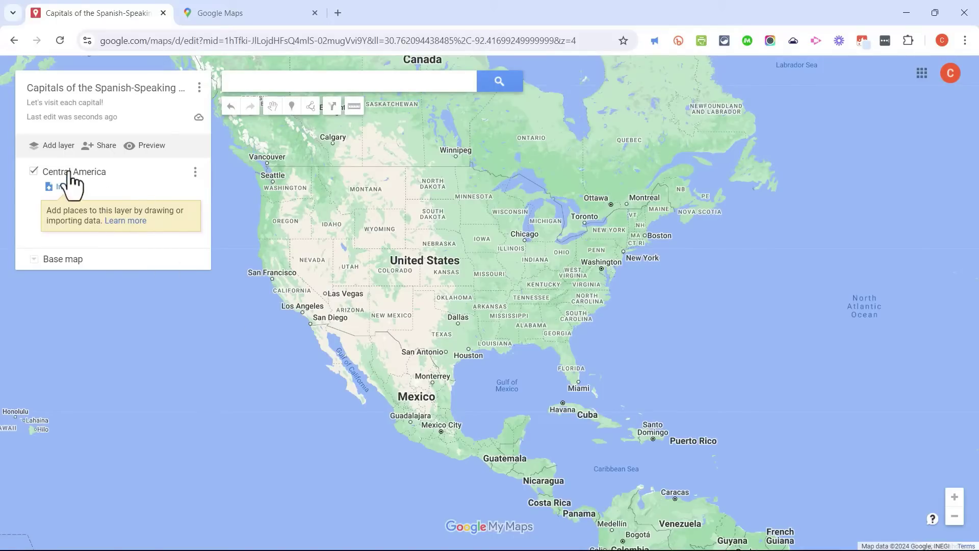
Step: Search for and add Guatemala City, Tegucigalpa and Managua to the Central America layer
{"action": "left_click", "coordinate": [285, 88]}
{"action": "type", "text": "Guatemala - Guatemala City"}
{"action": "key", "text": "Return"}
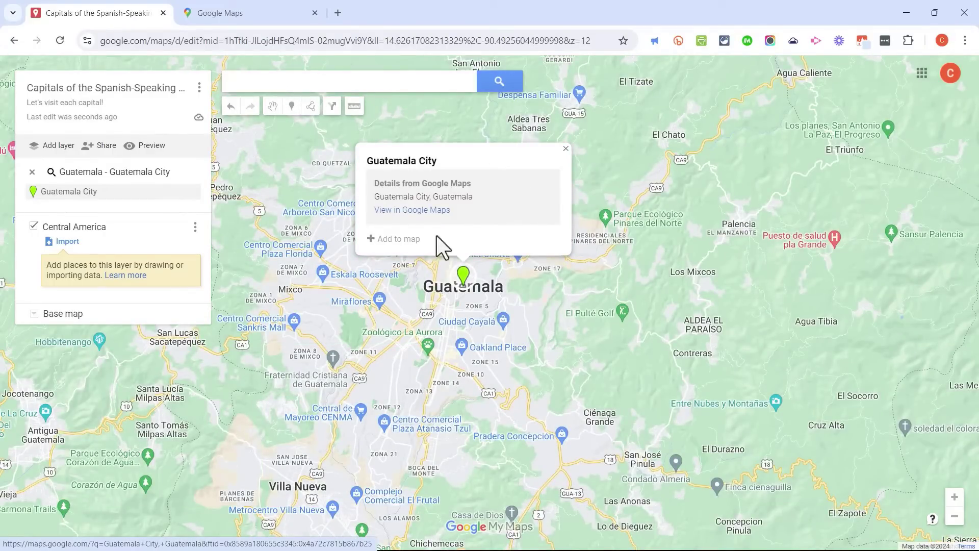
{"action": "left_click", "coordinate": [406, 243]}
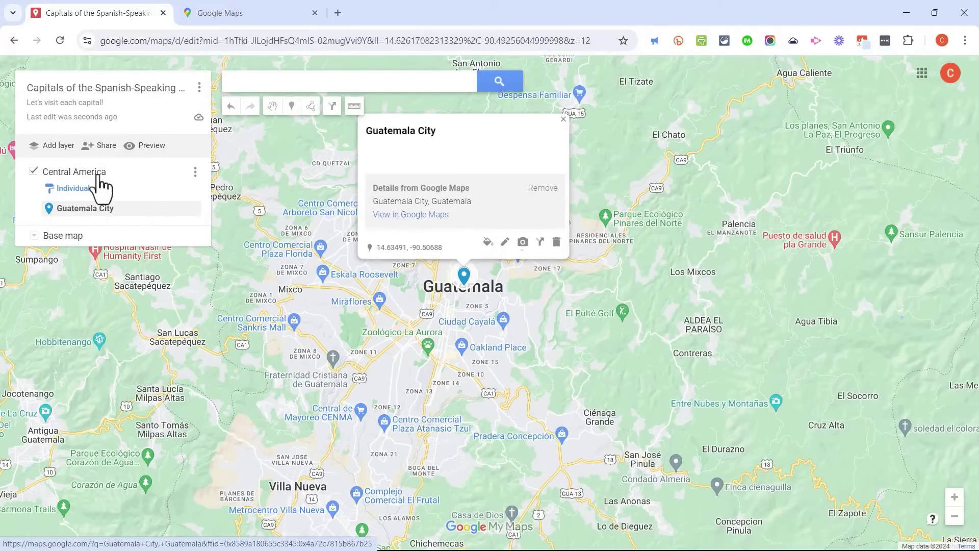
{"action": "scroll", "coordinate": [219, 97], "scroll_direction": "down", "scroll_amount": 1}
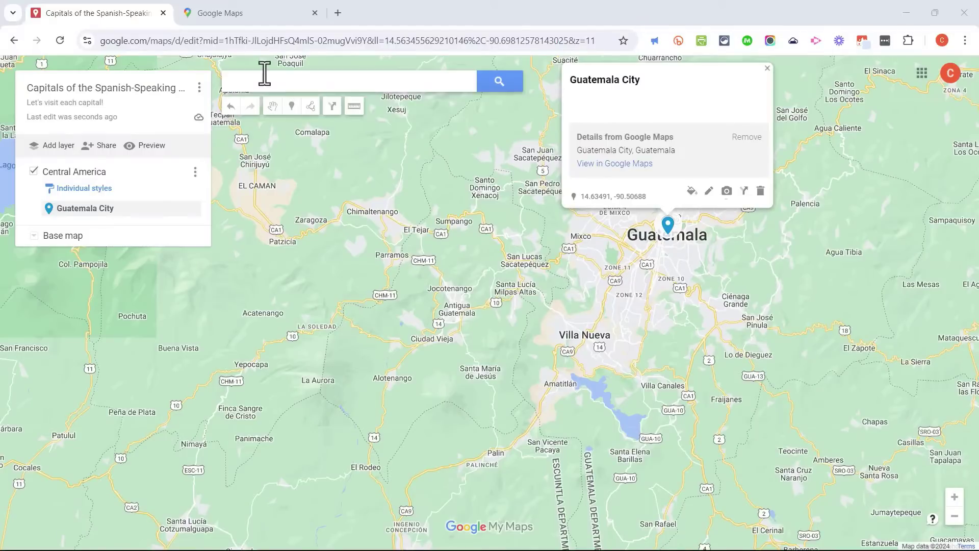
{"action": "left_click", "coordinate": [262, 80]}
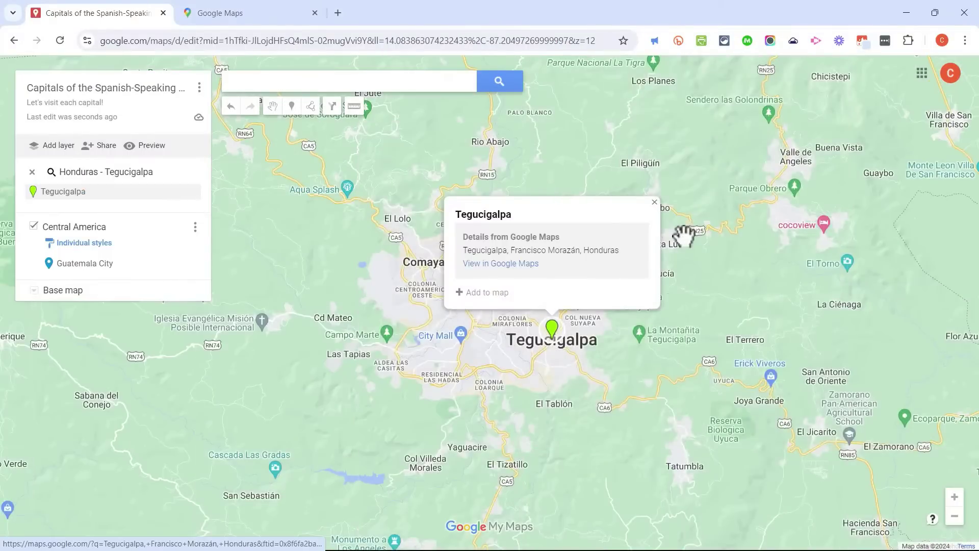
{"action": "left_click", "coordinate": [476, 292]}
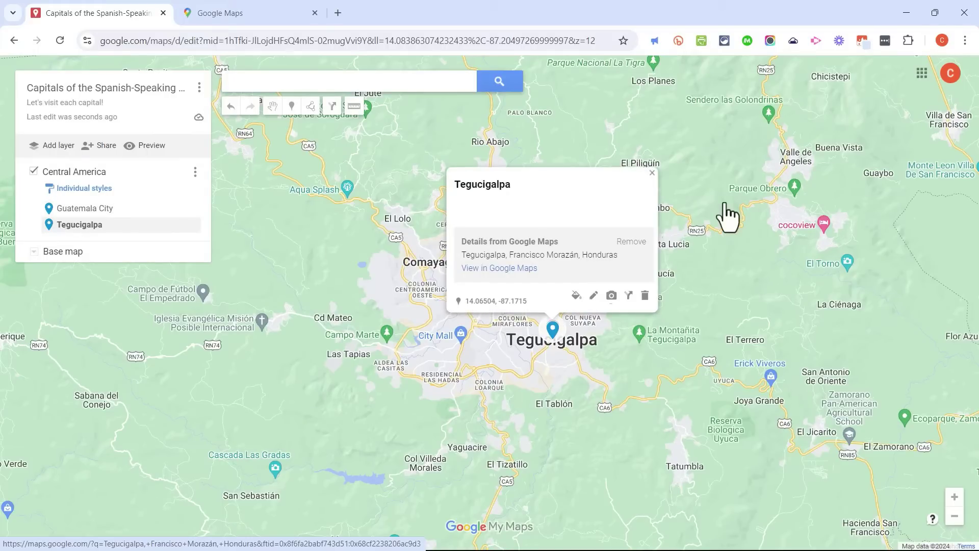
{"action": "left_click", "coordinate": [296, 89]}
{"action": "type", "text": "Nicaragua - Managua"}
{"action": "key", "text": "Return"}
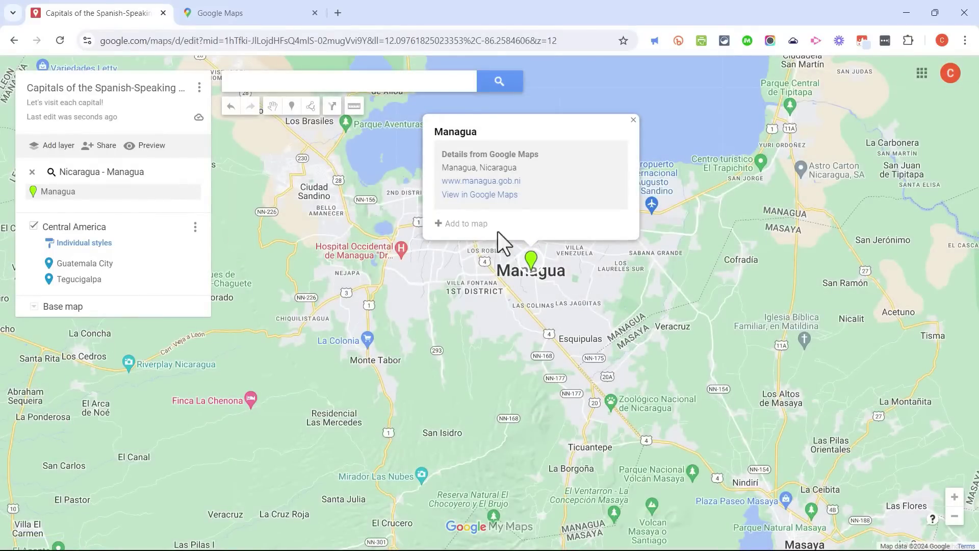
{"action": "left_click", "coordinate": [477, 224]}
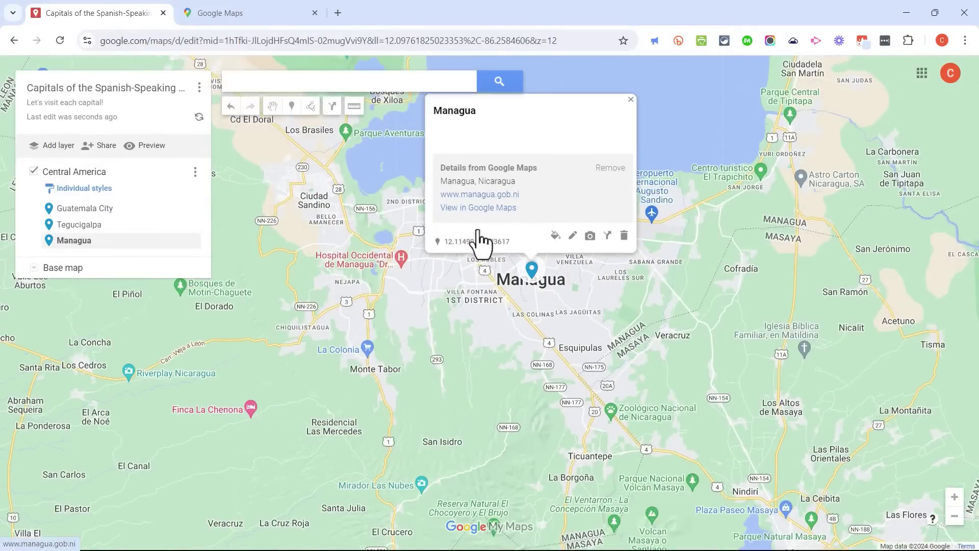
{"action": "left_click", "coordinate": [631, 99]}
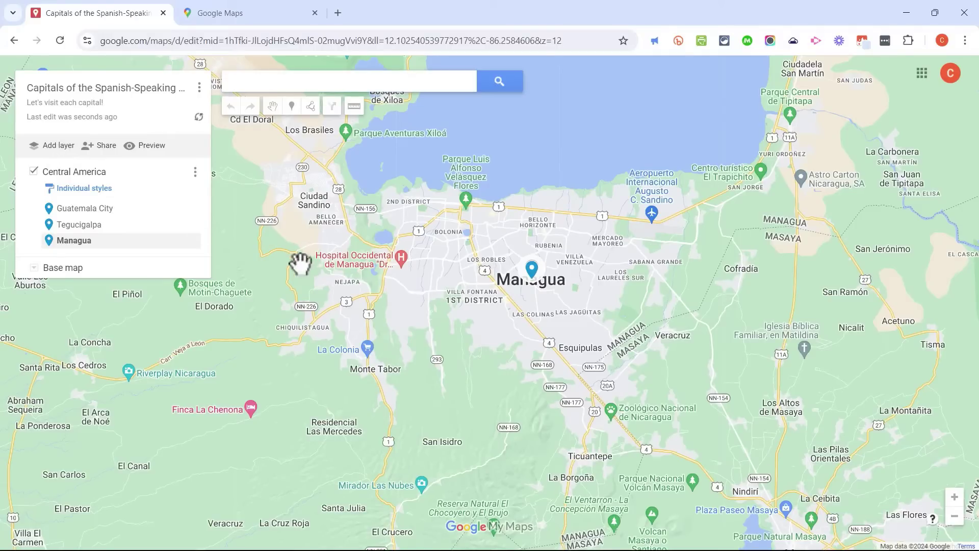
Step: Add a new Untitled layer, toggling Central America's visibility off and on while zooming out
{"action": "left_click", "coordinate": [58, 147]}
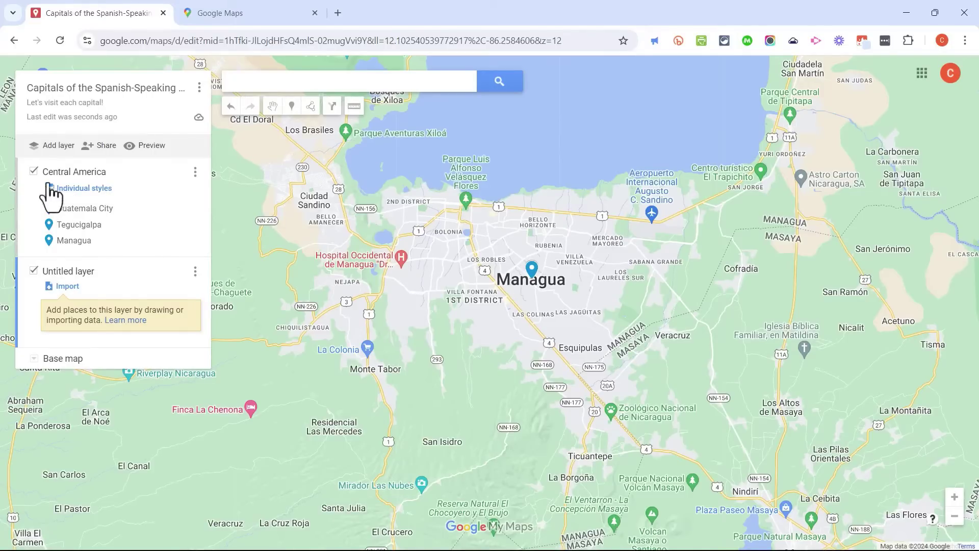
{"action": "left_click", "coordinate": [33, 171]}
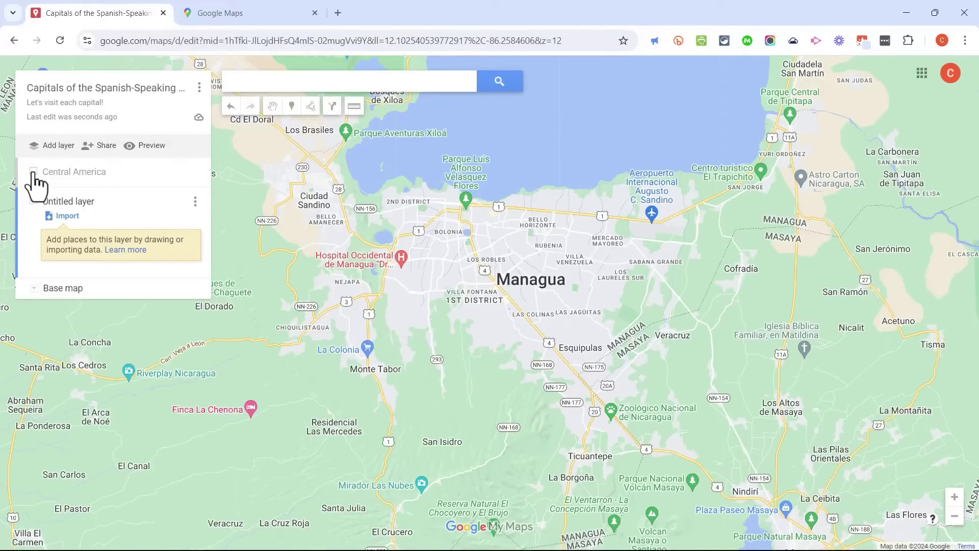
{"action": "left_click", "coordinate": [34, 172]}
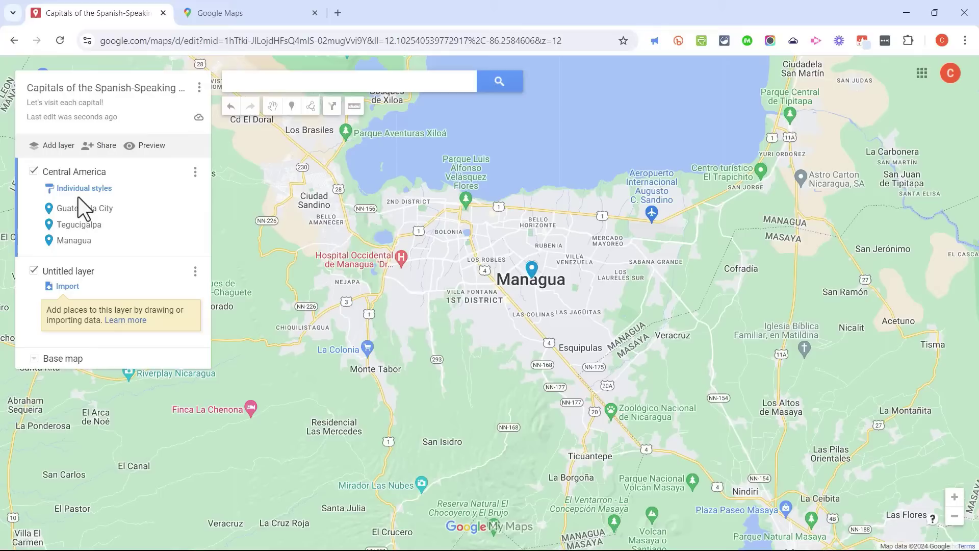
{"action": "left_click", "coordinate": [34, 171]}
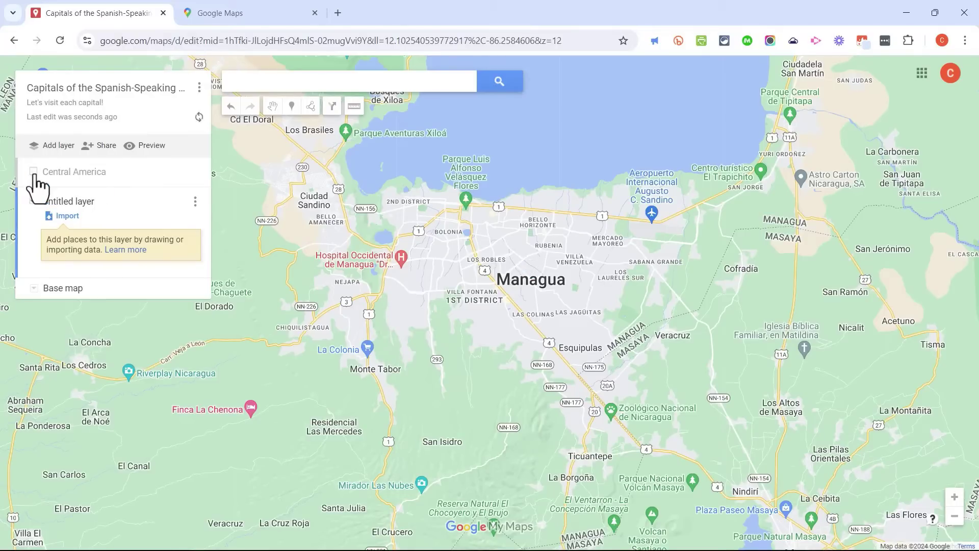
{"action": "scroll", "coordinate": [494, 259], "scroll_direction": "down", "scroll_amount": 1}
{"action": "scroll", "coordinate": [497, 260], "scroll_direction": "down", "scroll_amount": 4}
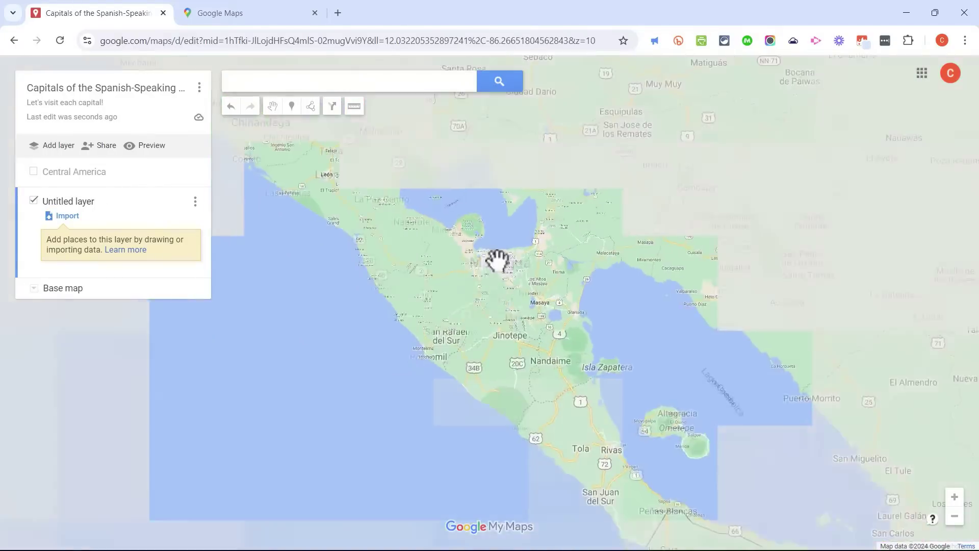
{"action": "left_click", "coordinate": [34, 171]}
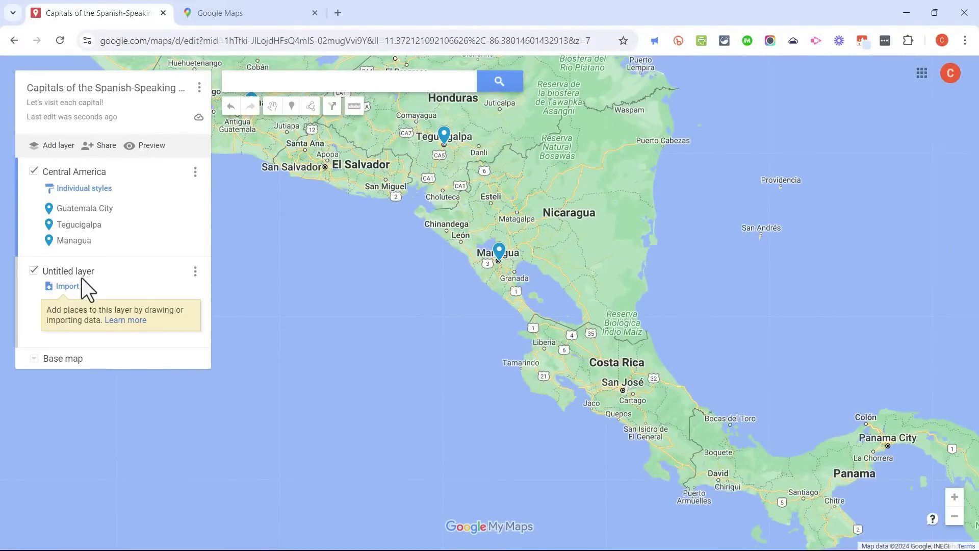
Step: Name the second layer 'South America' and add Santiago, Chile to it
{"action": "left_click", "coordinate": [70, 271]}
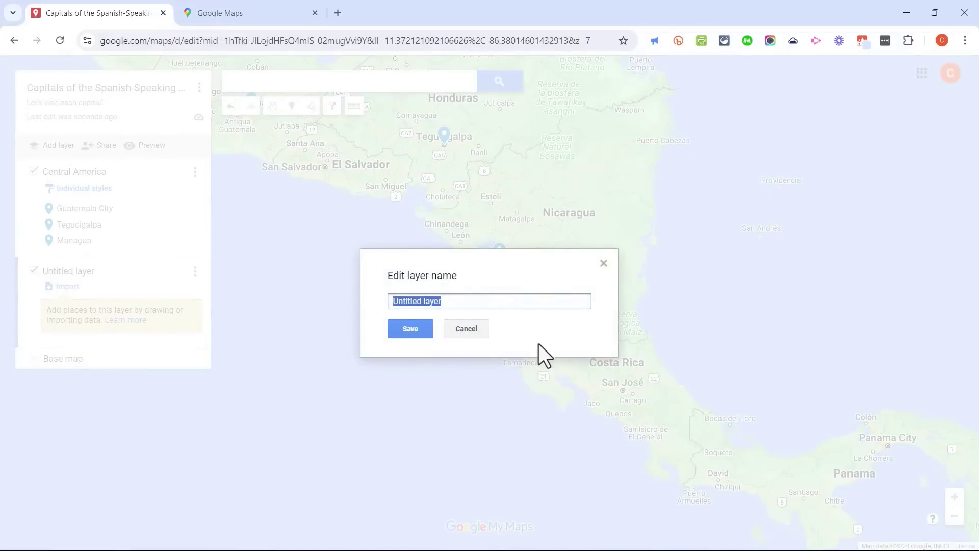
{"action": "type", "text": "South America"}
{"action": "key", "text": "Return"}
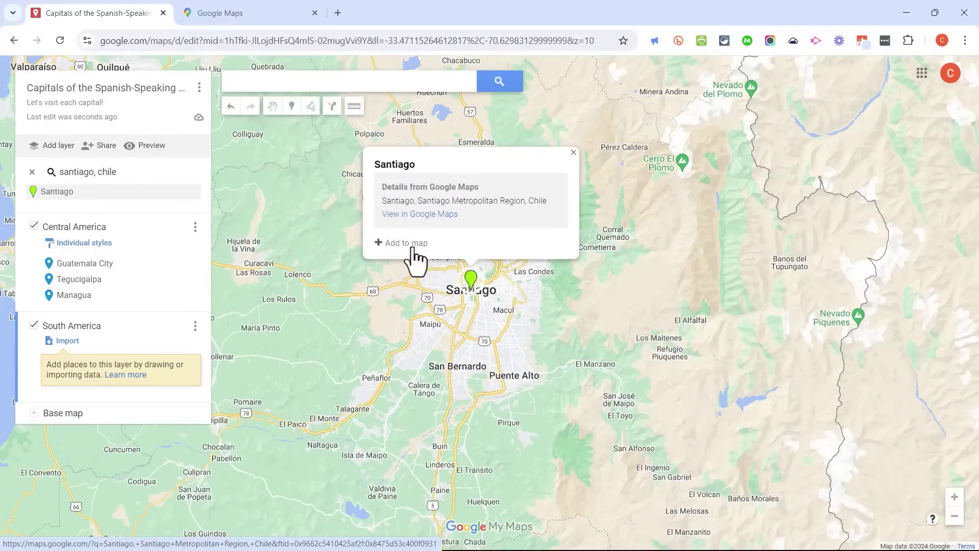
{"action": "left_click", "coordinate": [408, 246]}
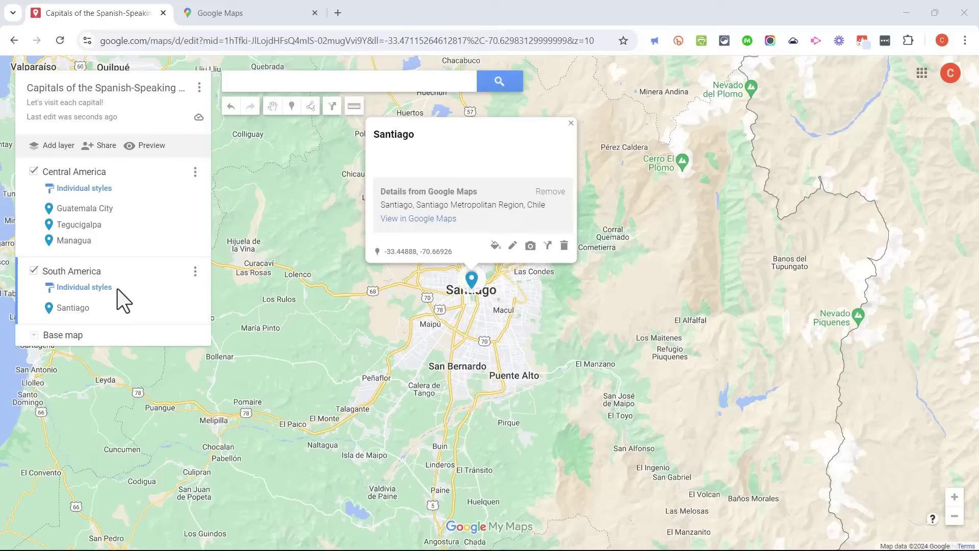
Step: Add San Salvador to the Central America layer
{"action": "left_click", "coordinate": [97, 180]}
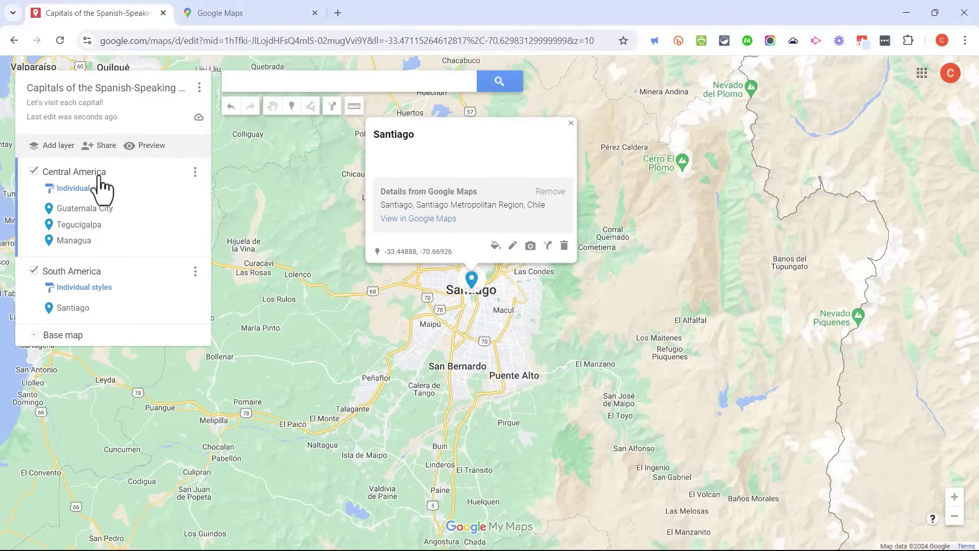
{"action": "left_click", "coordinate": [292, 78]}
{"action": "type", "text": "El Salvador - San Salvador"}
{"action": "key", "text": "Return"}
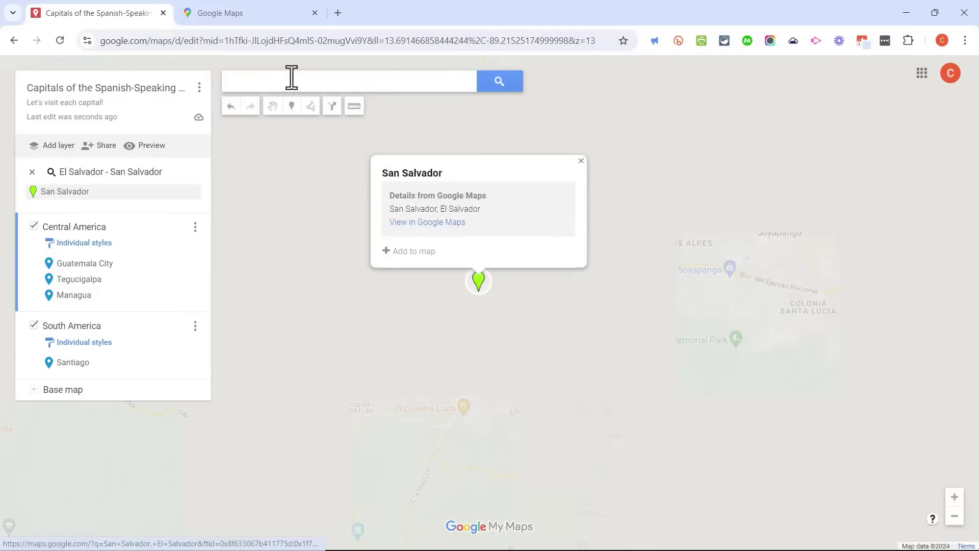
{"action": "left_click", "coordinate": [414, 252]}
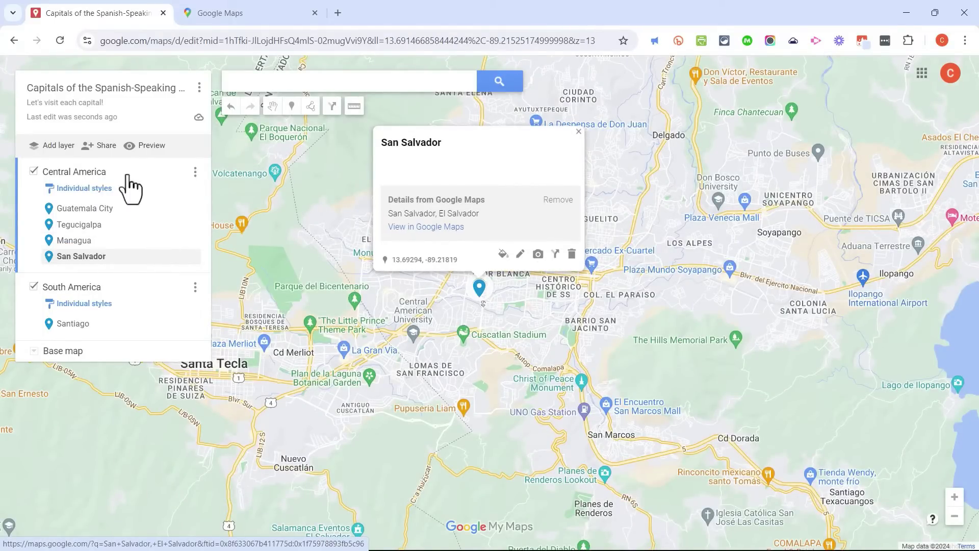
Step: Add Lima, Peru to the South America layer
{"action": "left_click", "coordinate": [99, 293]}
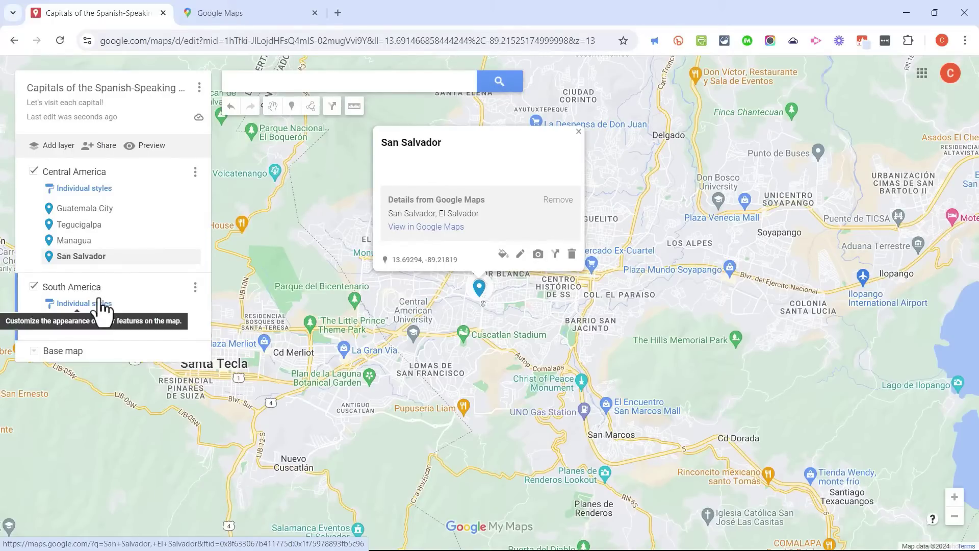
{"action": "left_click", "coordinate": [273, 82]}
{"action": "type", "text": "lima"}
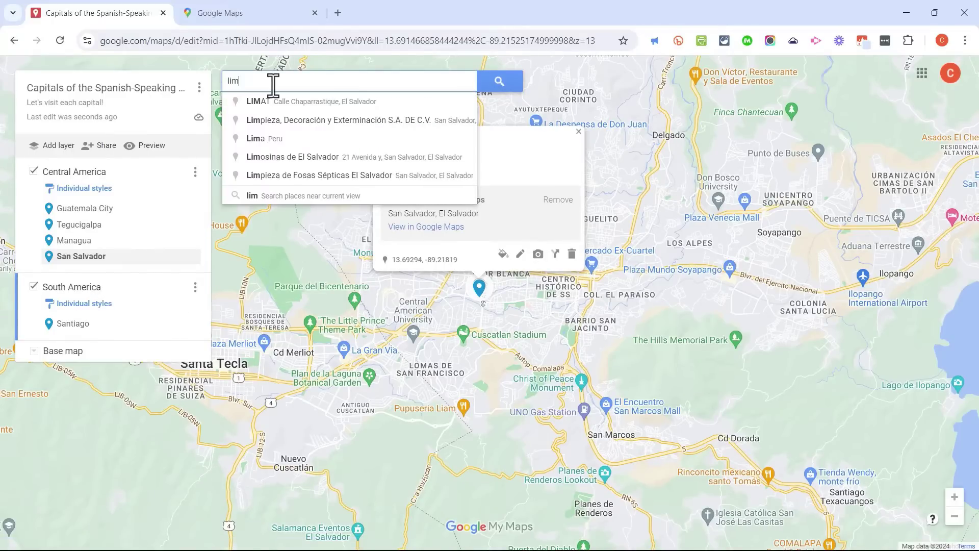
{"action": "left_click", "coordinate": [263, 120]}
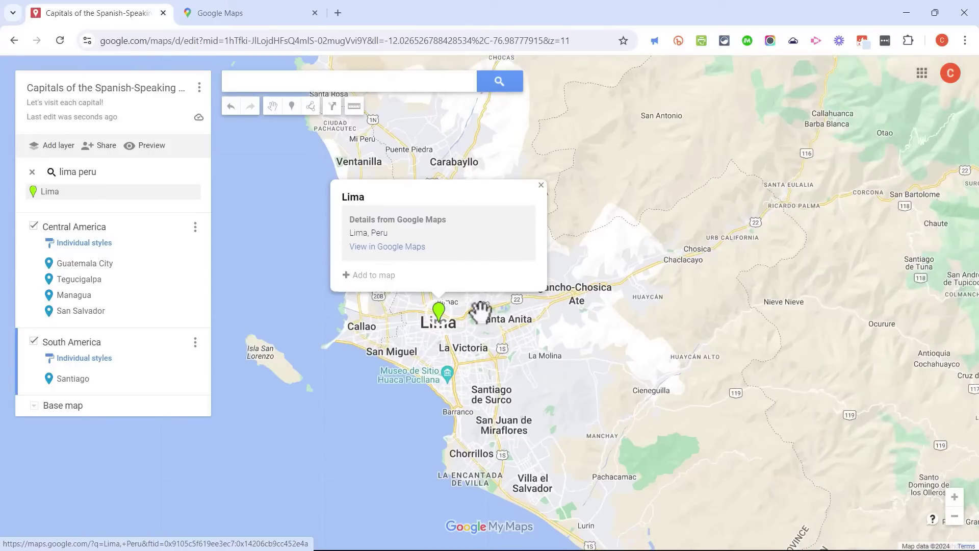
{"action": "left_click", "coordinate": [374, 275]}
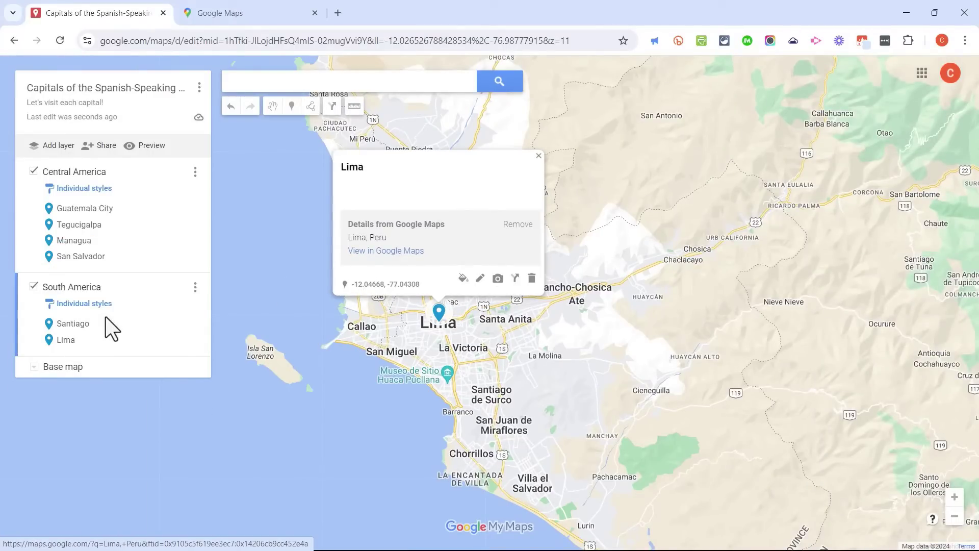
{"action": "scroll", "coordinate": [658, 249], "scroll_direction": "down", "scroll_amount": 5}
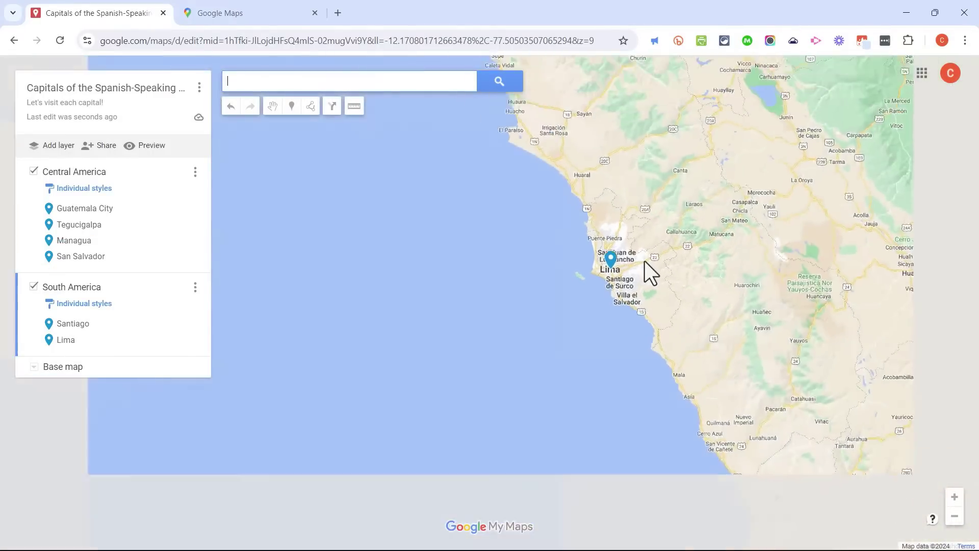
{"action": "scroll", "coordinate": [645, 275], "scroll_direction": "down", "scroll_amount": 6}
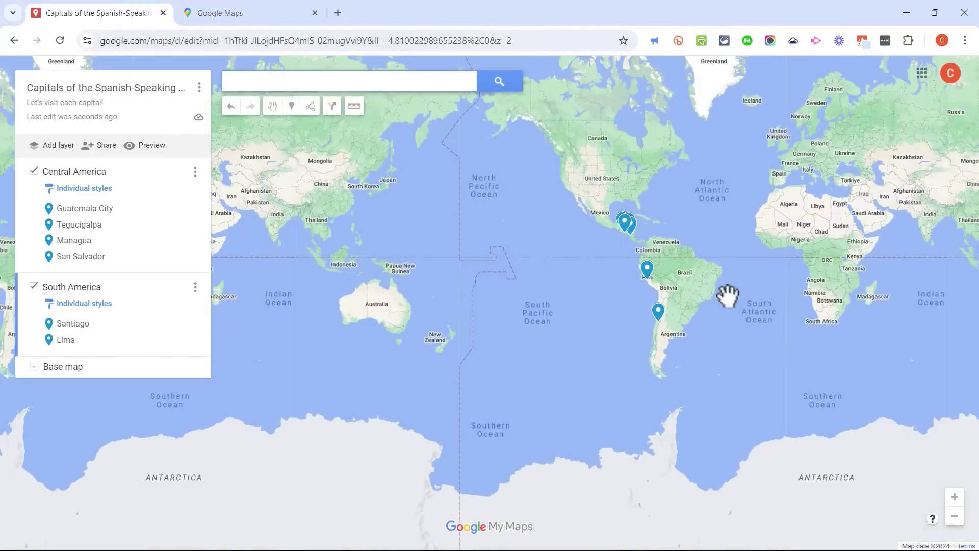
{"action": "scroll", "coordinate": [686, 293], "scroll_direction": "up", "scroll_amount": 1}
{"action": "left_click_drag", "start_coordinate": [651, 263], "coordinate": [666, 306]}
{"action": "scroll", "coordinate": [629, 300], "scroll_direction": "up", "scroll_amount": 2}
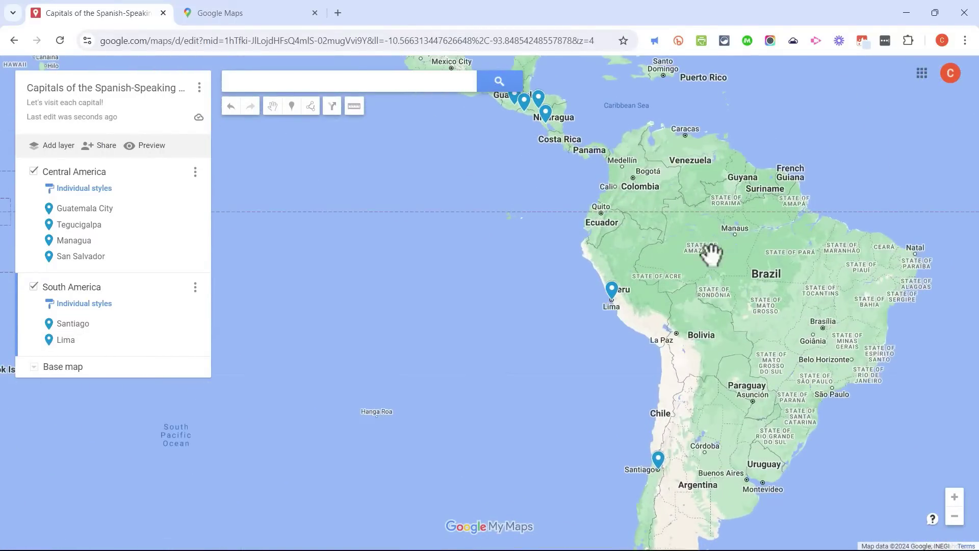
{"action": "left_click_drag", "start_coordinate": [711, 255], "coordinate": [752, 313]}
{"action": "scroll", "coordinate": [682, 339], "scroll_direction": "down", "scroll_amount": 1}
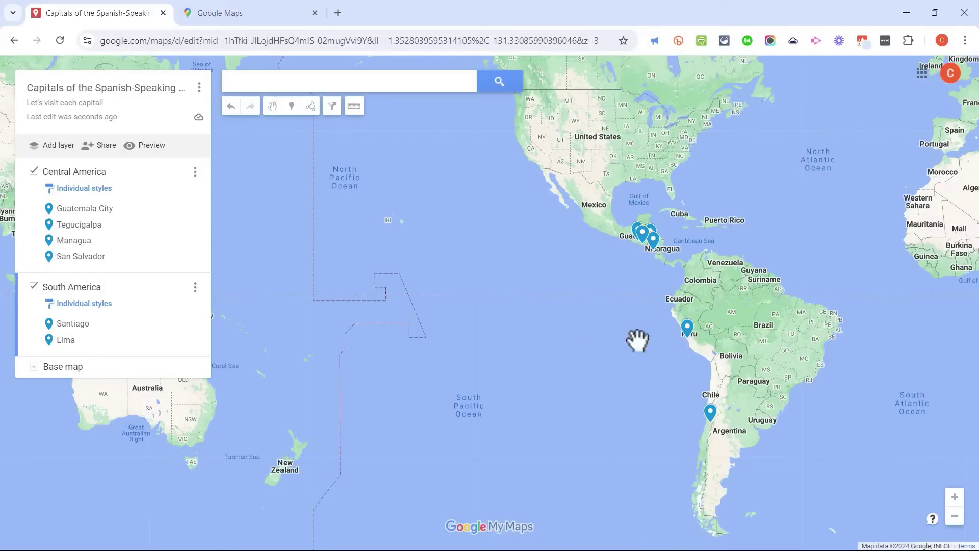
{"action": "left_click", "coordinate": [34, 171]}
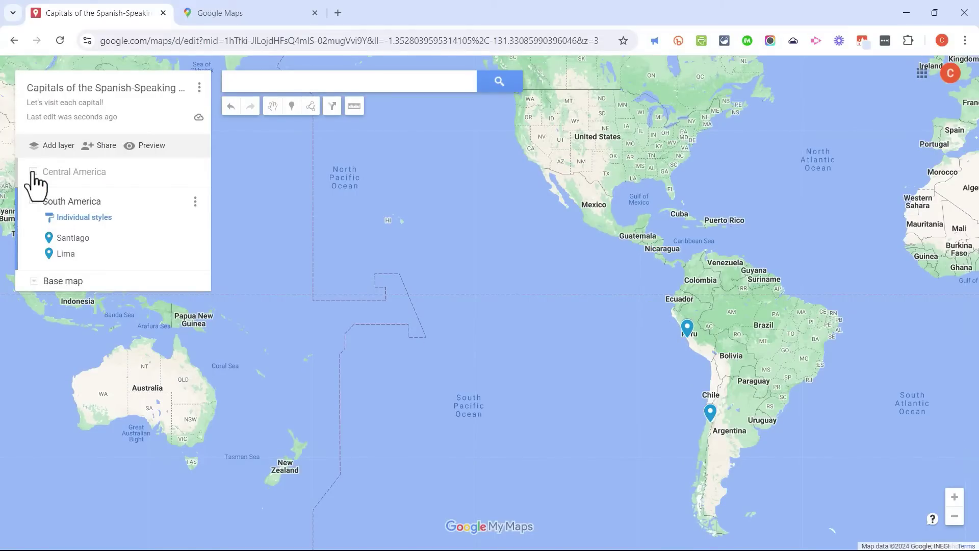
{"action": "left_click", "coordinate": [33, 171]}
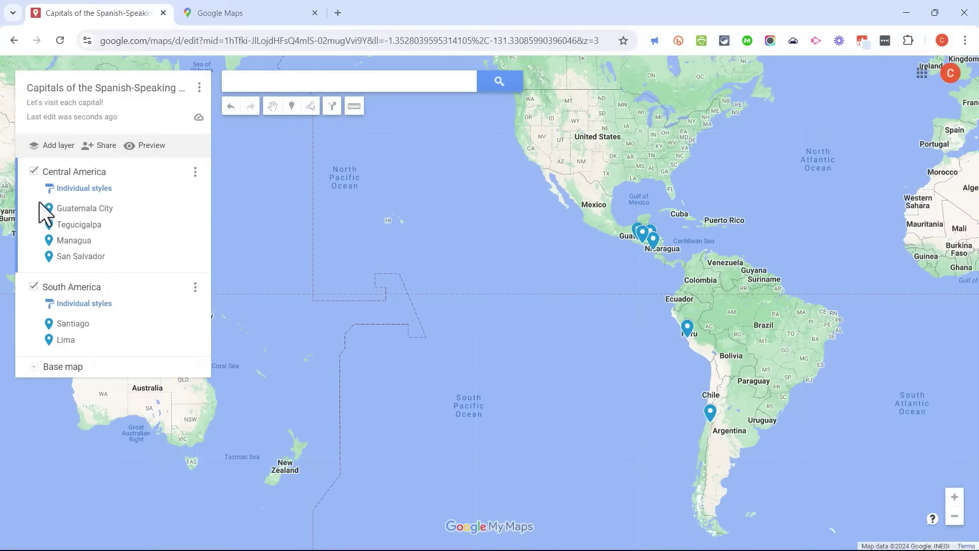
{"action": "left_click", "coordinate": [34, 287]}
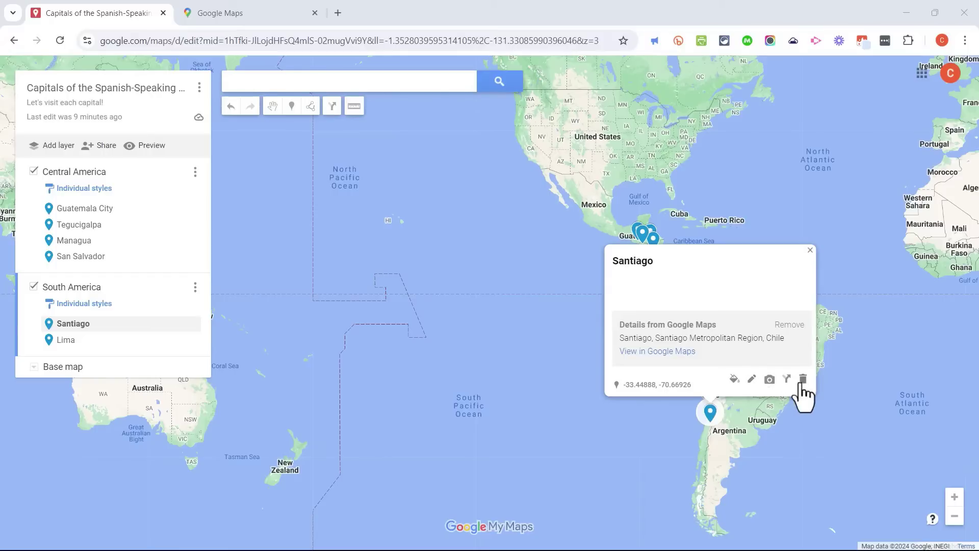
Step: Style Santiago's marker with a red colour and a house icon
{"action": "left_click", "coordinate": [734, 379]}
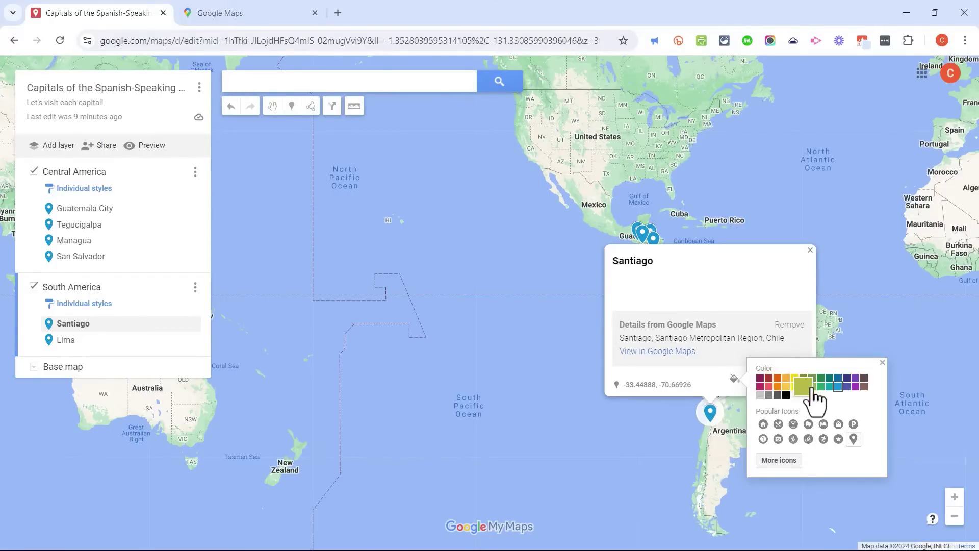
{"action": "left_click", "coordinate": [768, 386]}
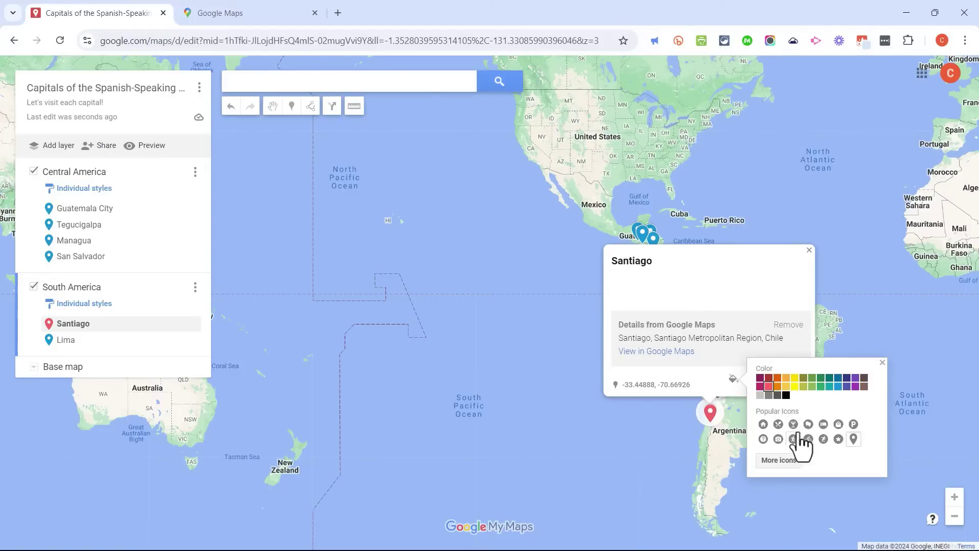
{"action": "left_click", "coordinate": [763, 425]}
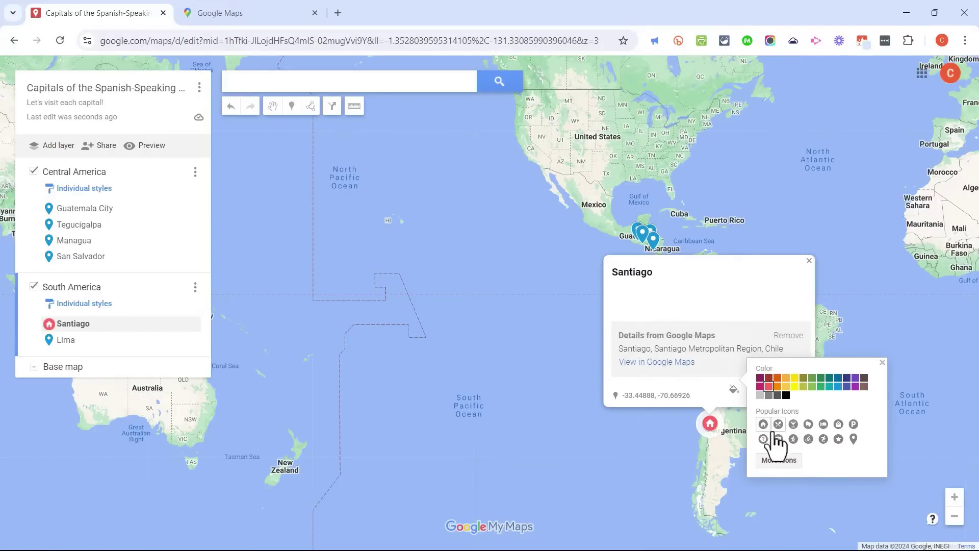
{"action": "left_click", "coordinate": [784, 464]}
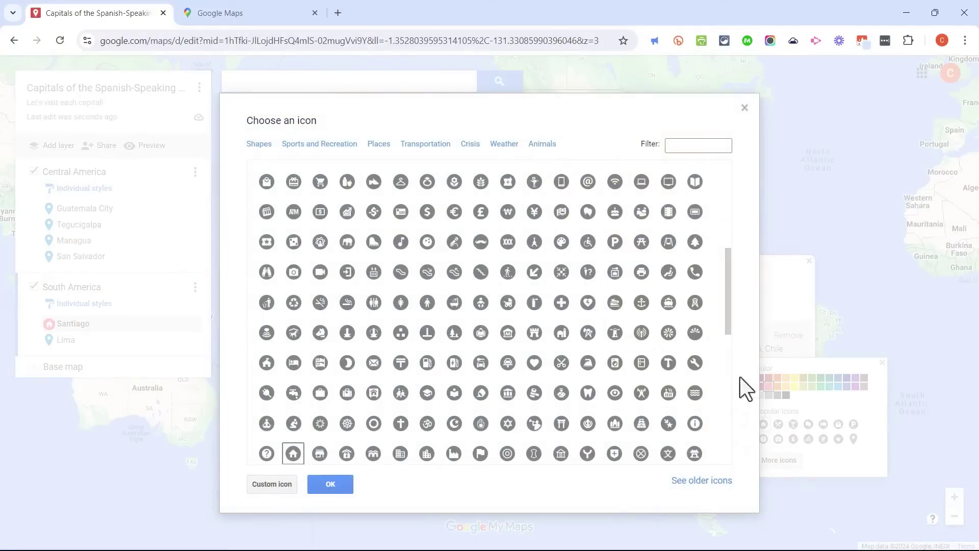
{"action": "left_click", "coordinate": [745, 109]}
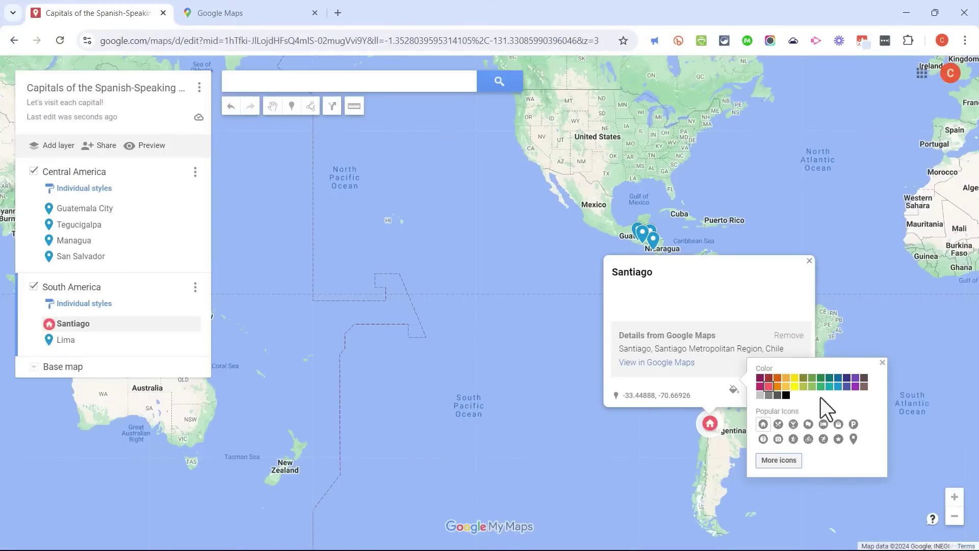
{"action": "left_click", "coordinate": [714, 393]}
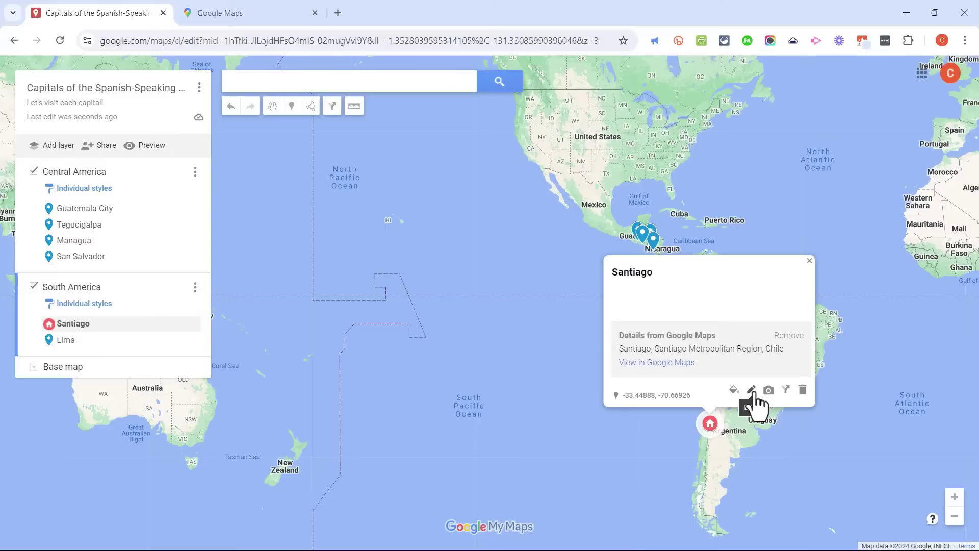
Step: Give Santiago the description 'My favorite Spanish-speaking capital city!' and save it
{"action": "left_click", "coordinate": [751, 390]}
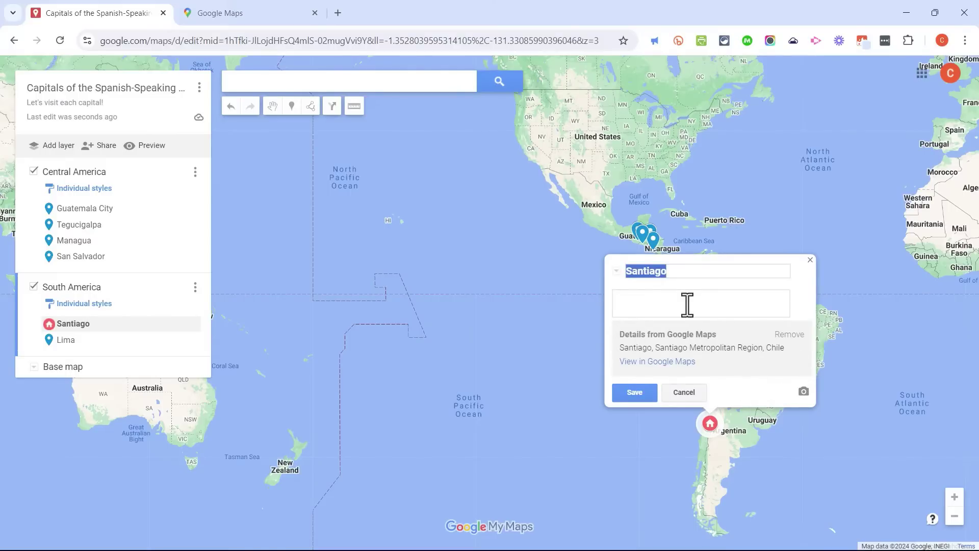
{"action": "left_click", "coordinate": [646, 306]}
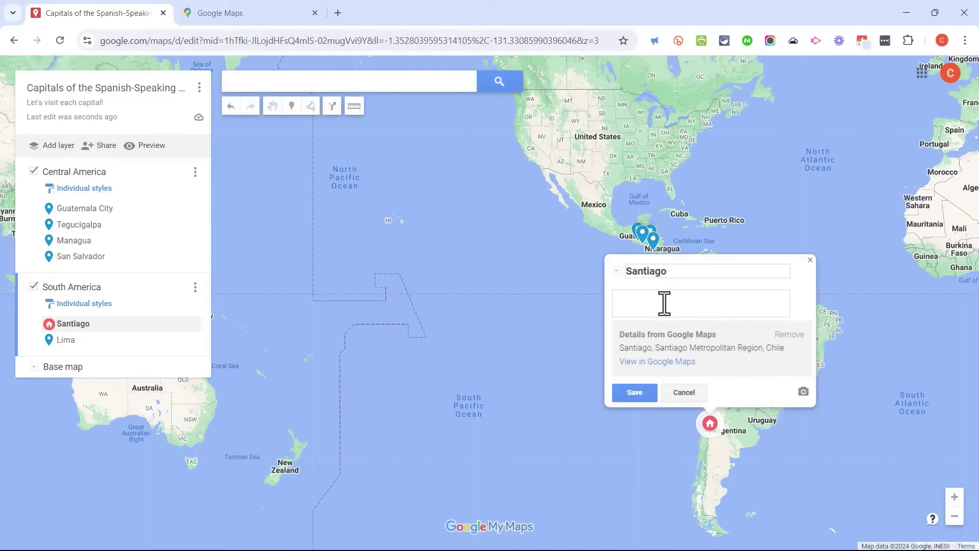
{"action": "type", "text": "My favorite Spanish-speaking capital city!"}
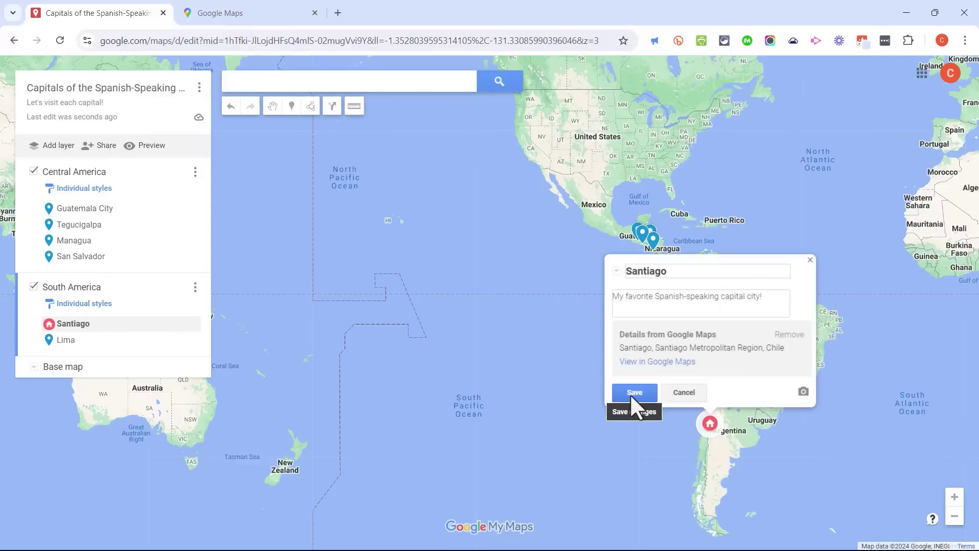
{"action": "left_click", "coordinate": [633, 394]}
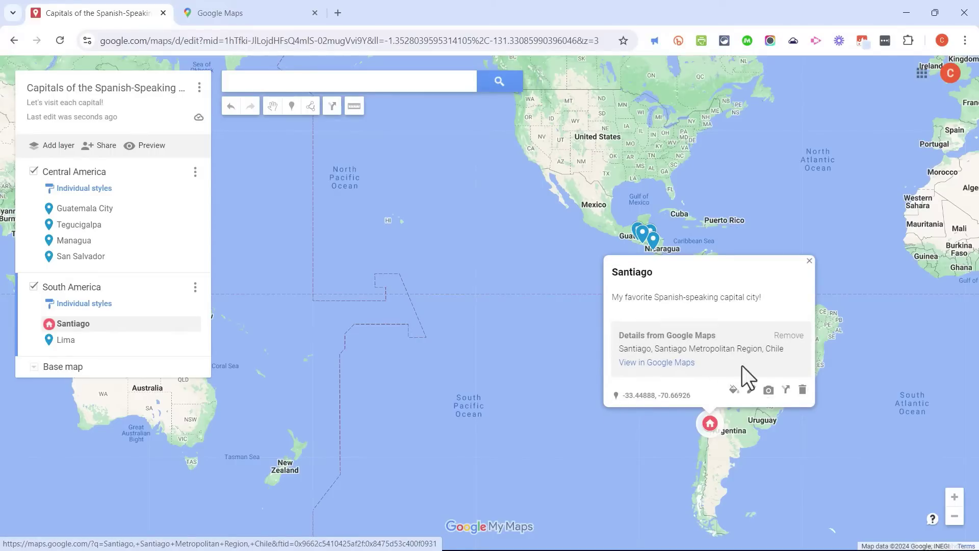
{"action": "left_click", "coordinate": [769, 390]}
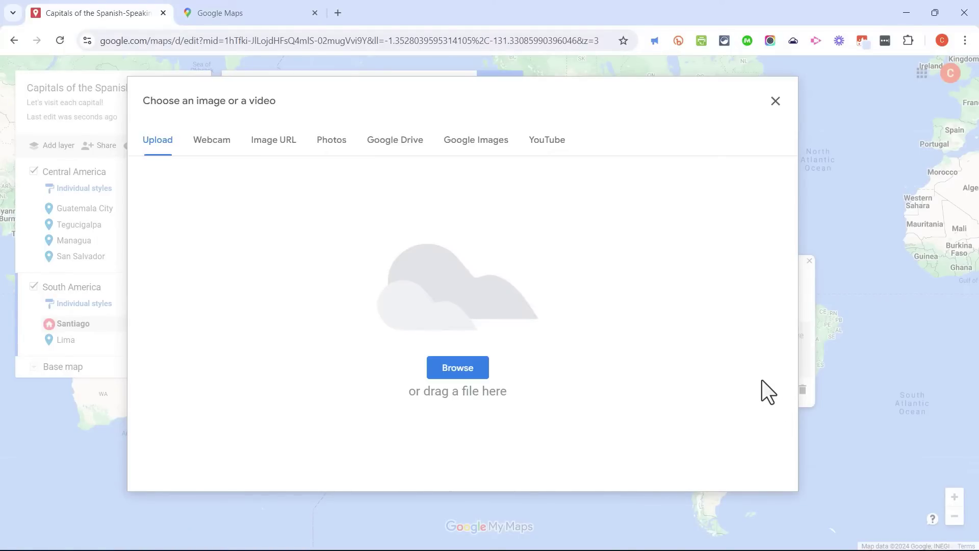
Step: Insert a Santiago skyline photo found by a web image search for 'santiago chile'
{"action": "left_click", "coordinate": [333, 143]}
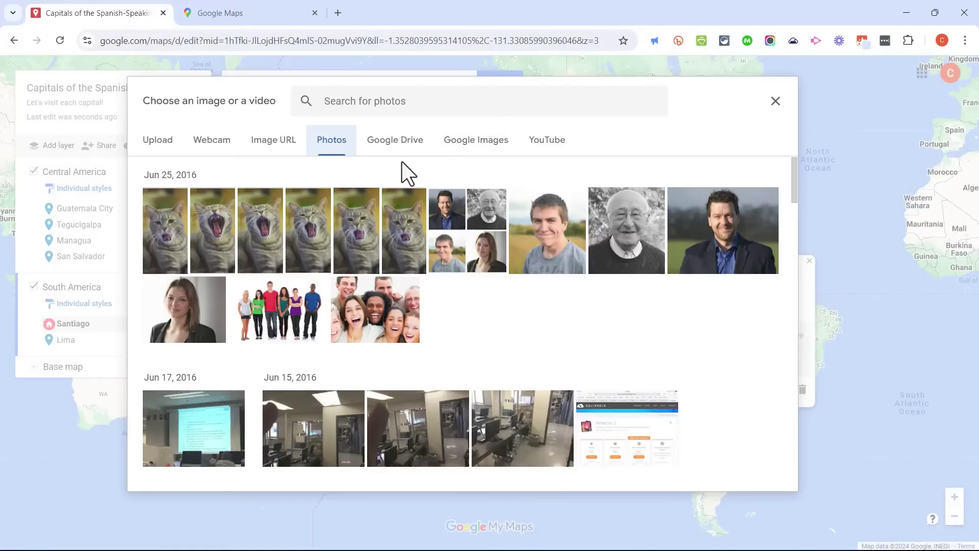
{"action": "left_click", "coordinate": [479, 144]}
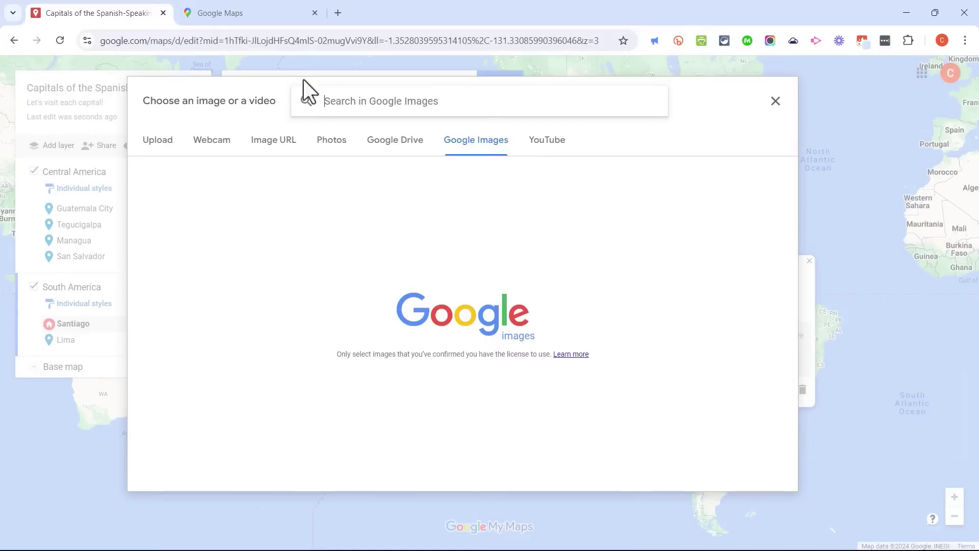
{"action": "type", "text": "santiago chile"}
{"action": "key", "text": "Return"}
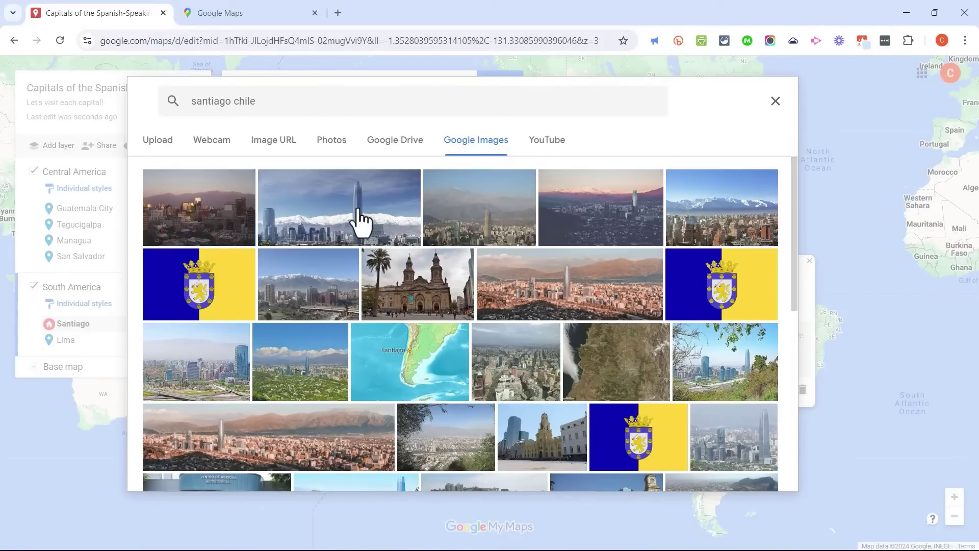
{"action": "left_click", "coordinate": [360, 220]}
{"action": "left_click", "coordinate": [762, 472]}
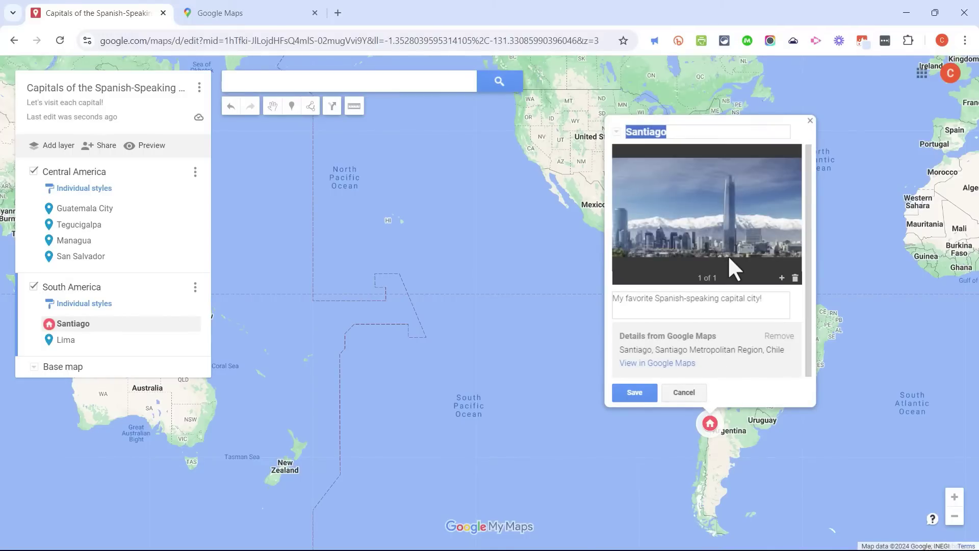
Step: Add the Santiago de Chile Travel Guide YouTube video found by searching 'santiago chile'
{"action": "left_click", "coordinate": [781, 277]}
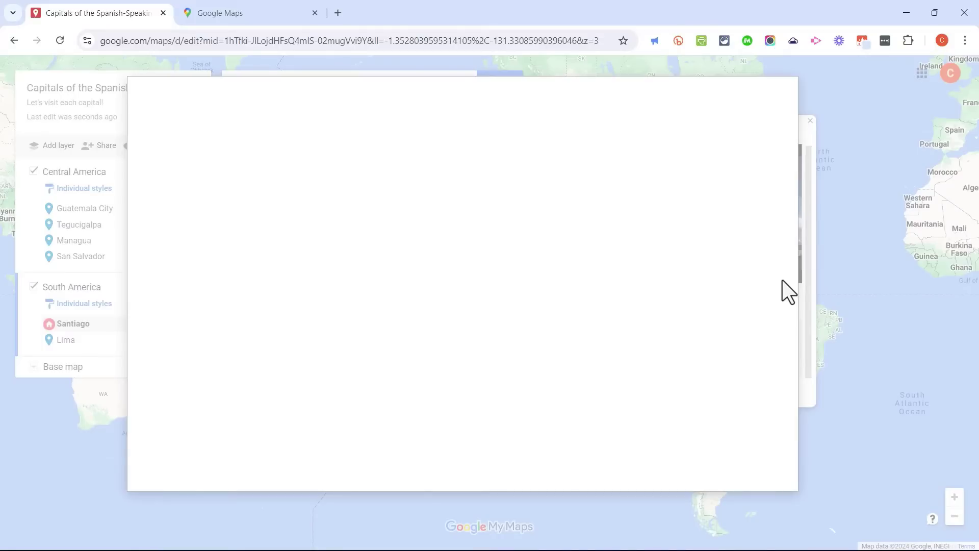
{"action": "left_click", "coordinate": [548, 140]}
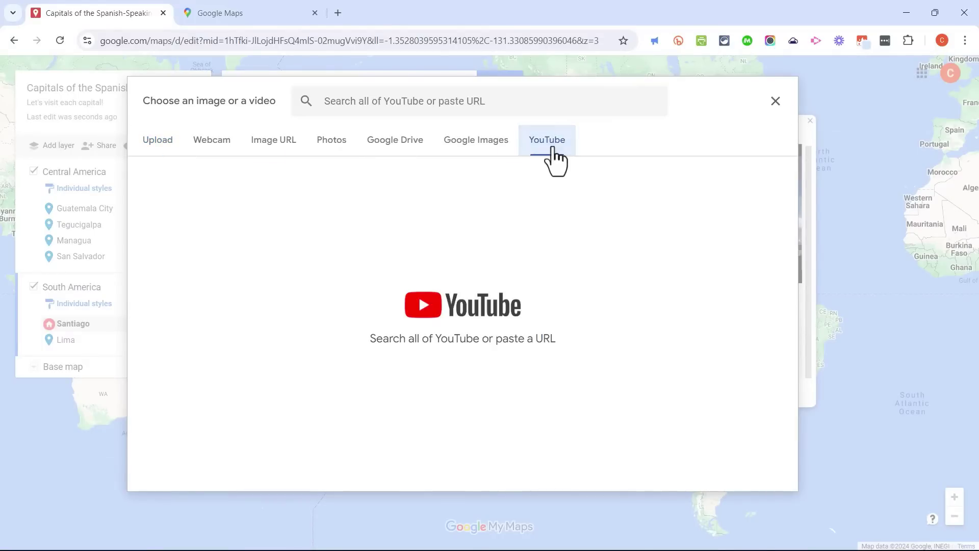
{"action": "left_click", "coordinate": [415, 107]}
{"action": "type", "text": "santiago chile"}
{"action": "key", "text": "Return"}
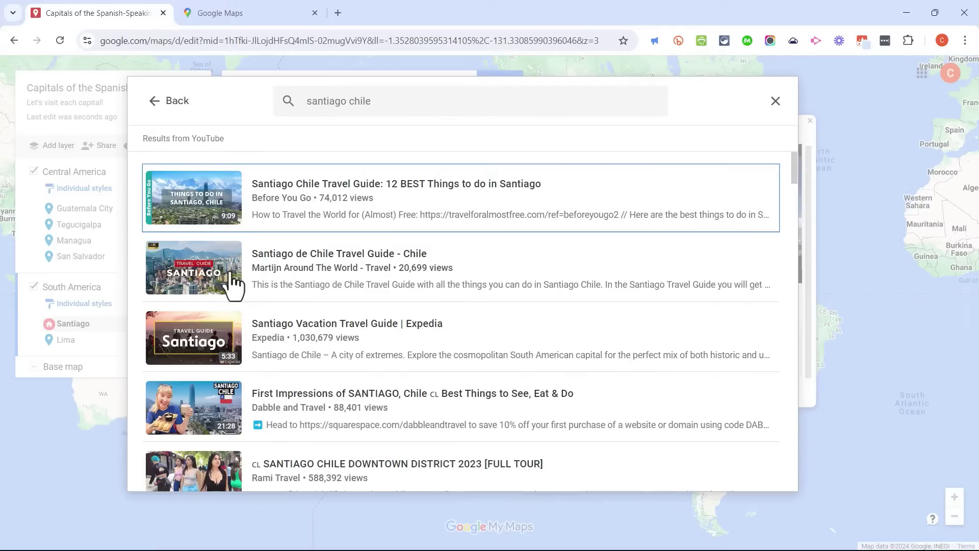
{"action": "left_click", "coordinate": [232, 286]}
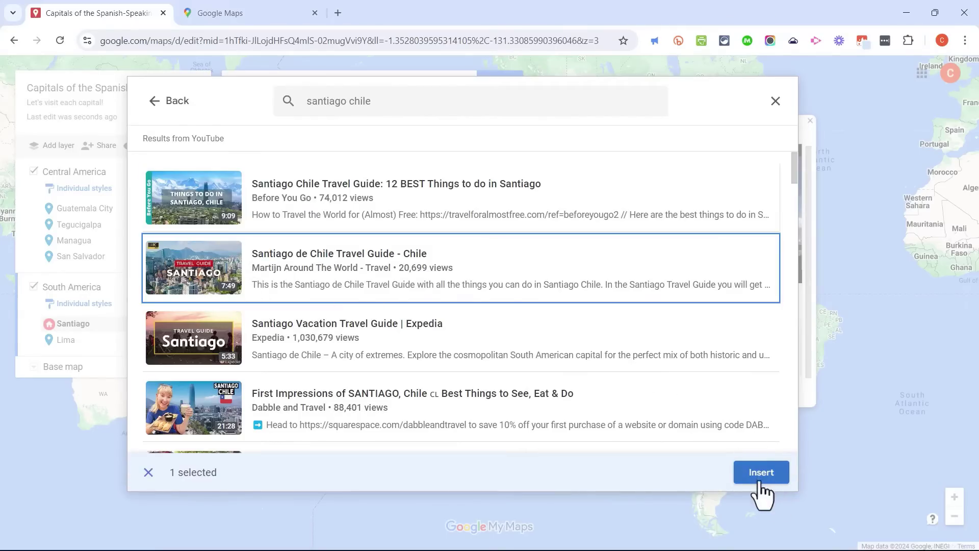
{"action": "left_click", "coordinate": [758, 474]}
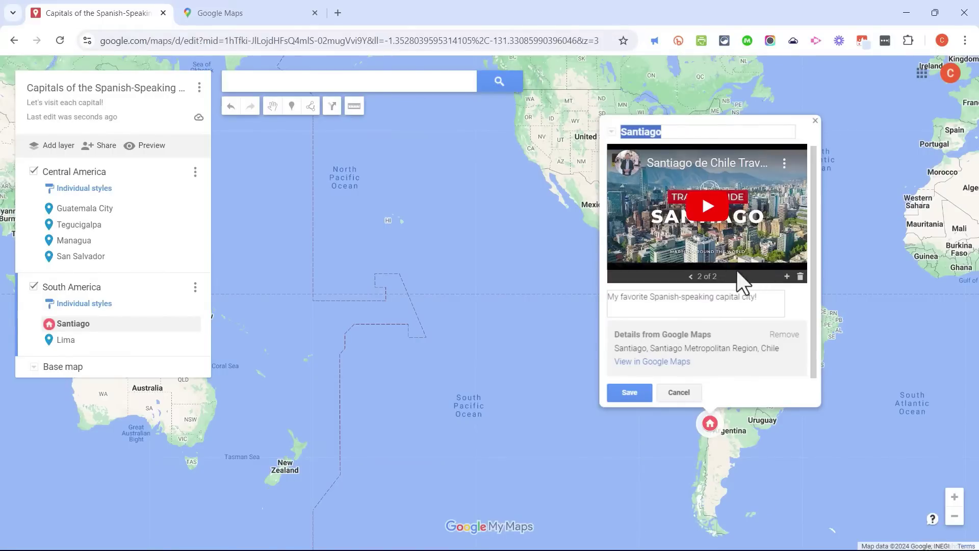
Step: Review the photo and video, then save the Santiago placemark
{"action": "left_click", "coordinate": [690, 276]}
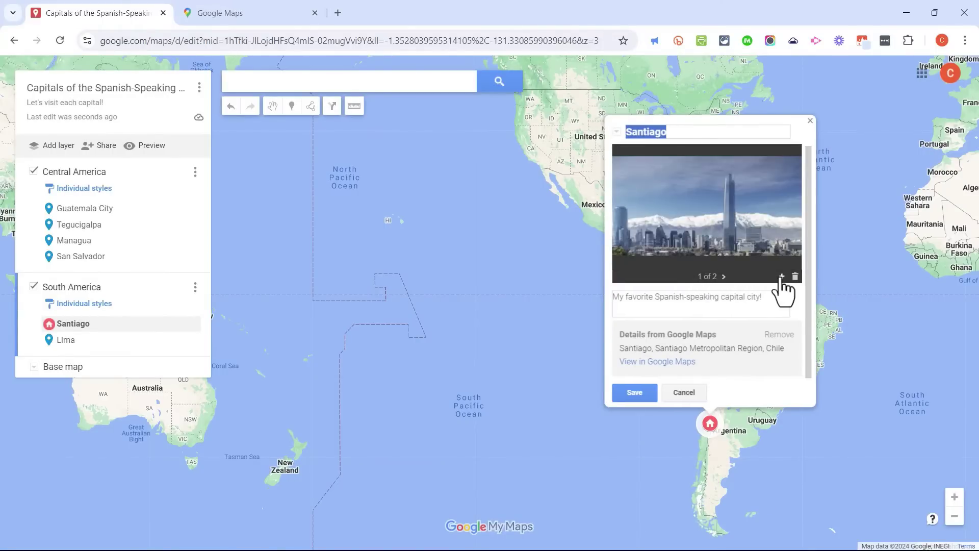
{"action": "left_click", "coordinate": [724, 276]}
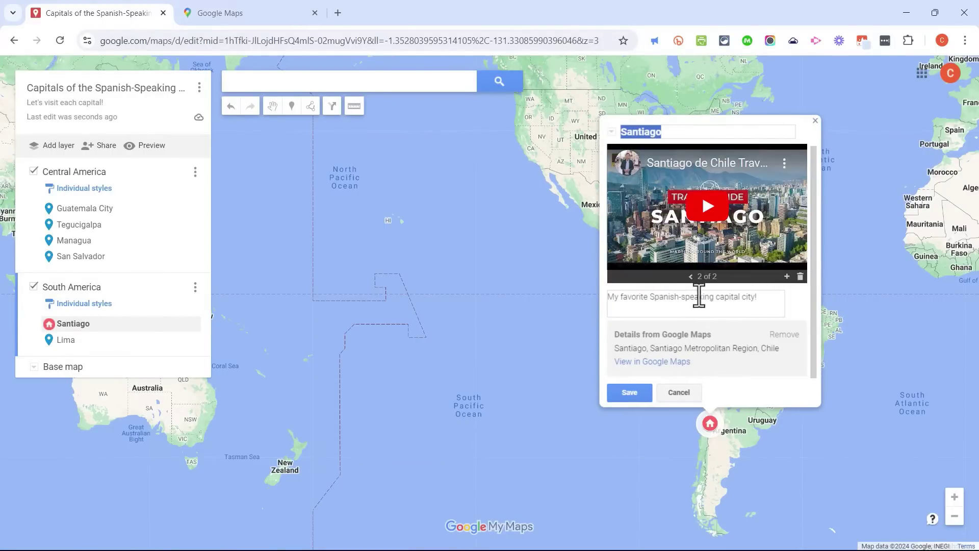
{"action": "left_click", "coordinate": [787, 277]}
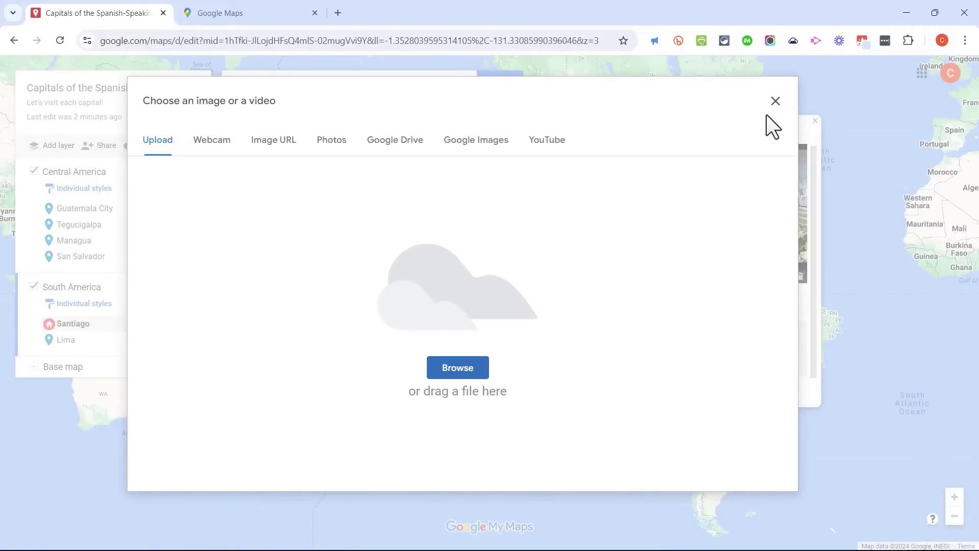
{"action": "left_click", "coordinate": [775, 102]}
{"action": "left_click", "coordinate": [625, 393]}
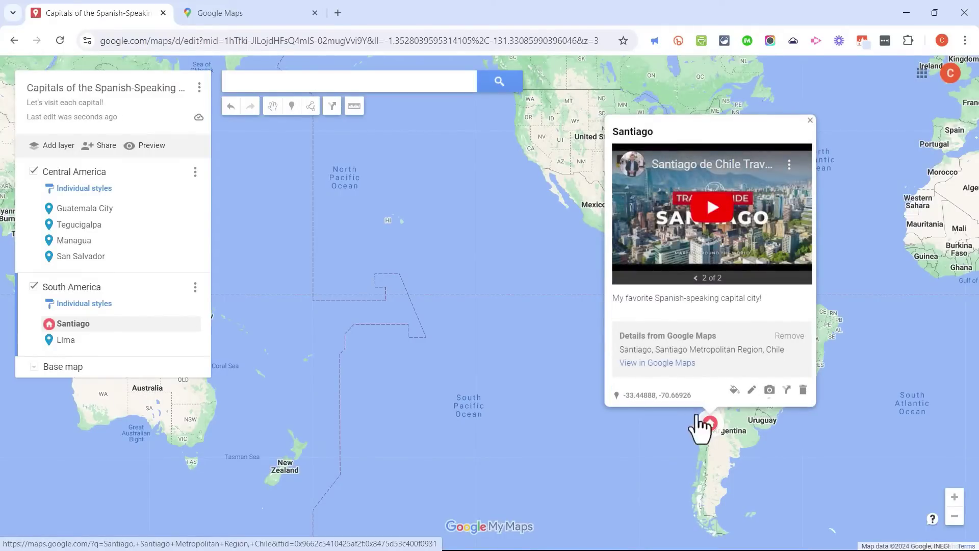
{"action": "left_click", "coordinate": [787, 392]}
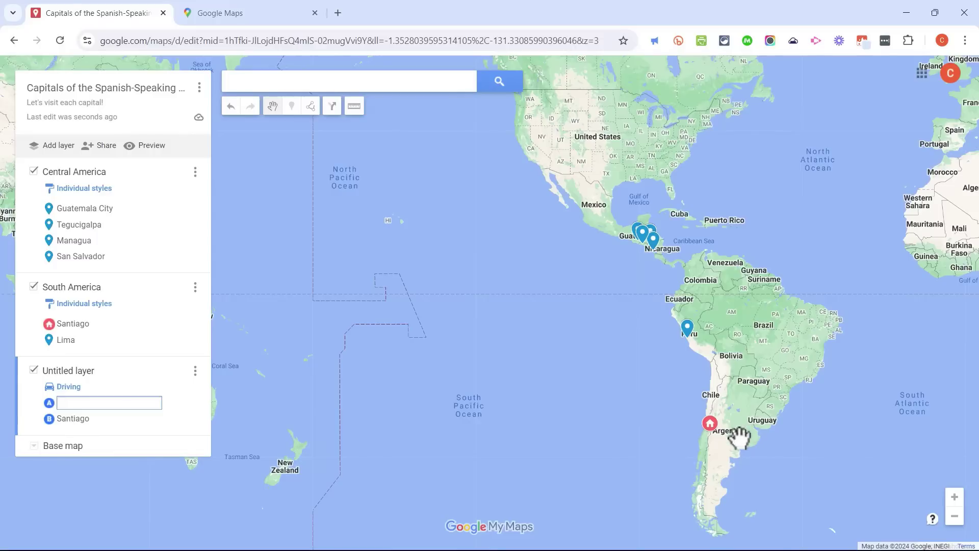
{"action": "left_click", "coordinate": [73, 401]}
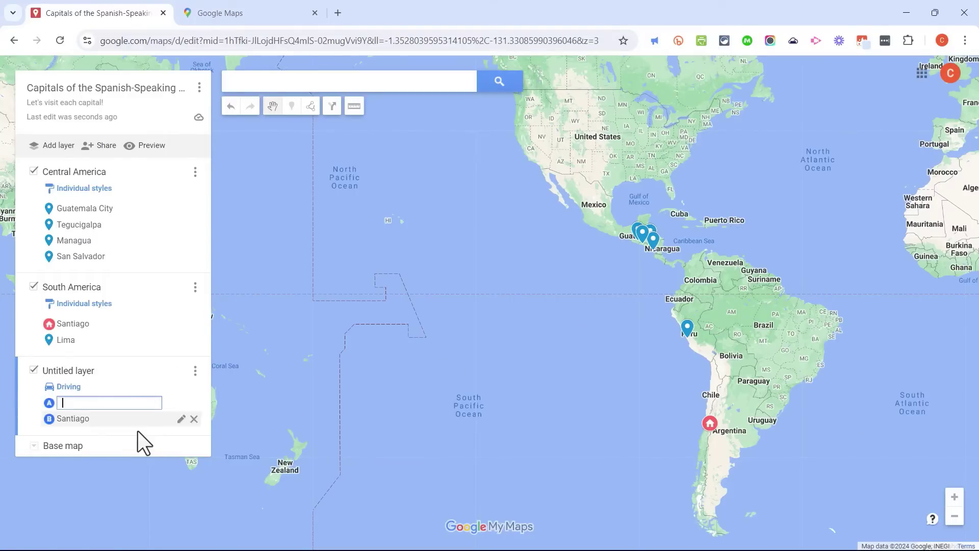
{"action": "left_click", "coordinate": [195, 371]}
{"action": "left_click", "coordinate": [120, 407]}
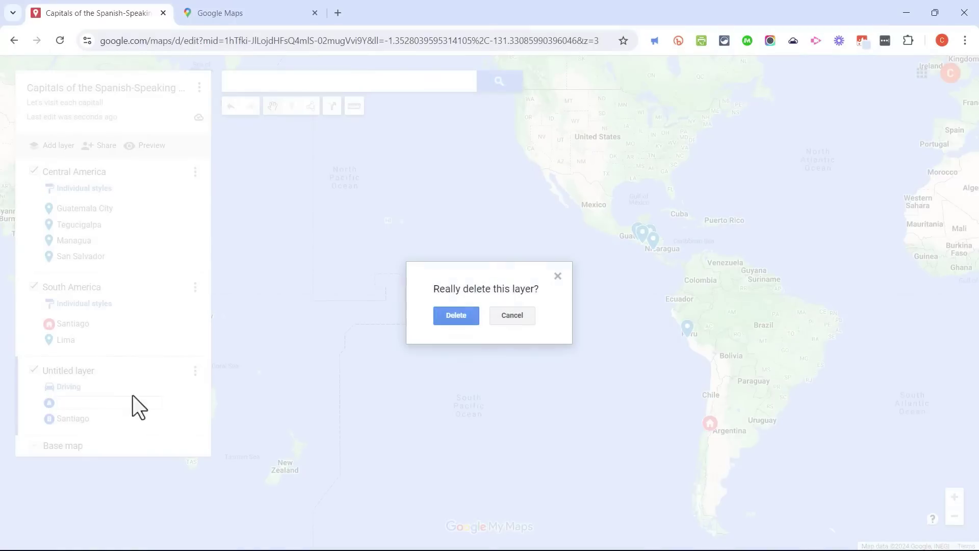
{"action": "left_click", "coordinate": [467, 308]}
{"action": "left_click", "coordinate": [710, 423]}
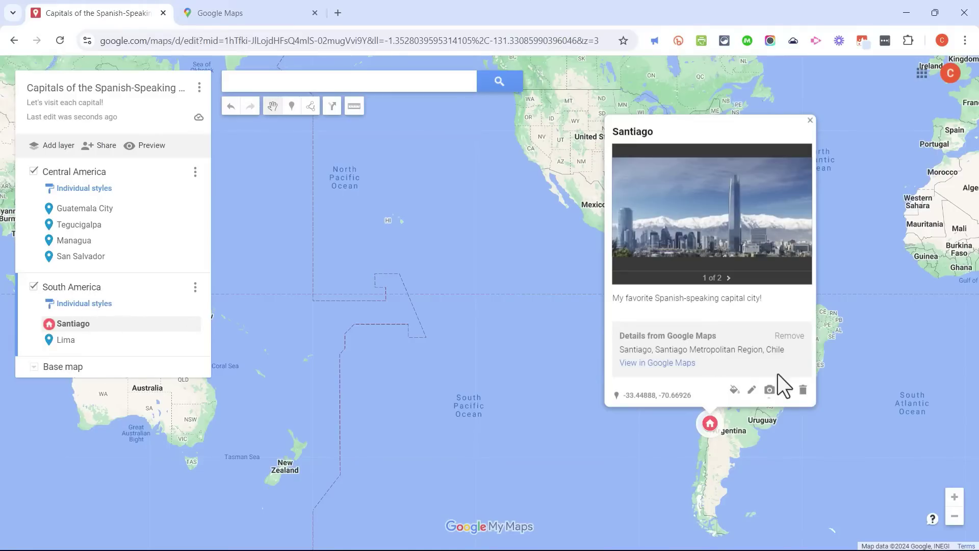
Step: Close the Santiago card, undo and redo the layer deletion, and pan toward North America
{"action": "left_click", "coordinate": [471, 327]}
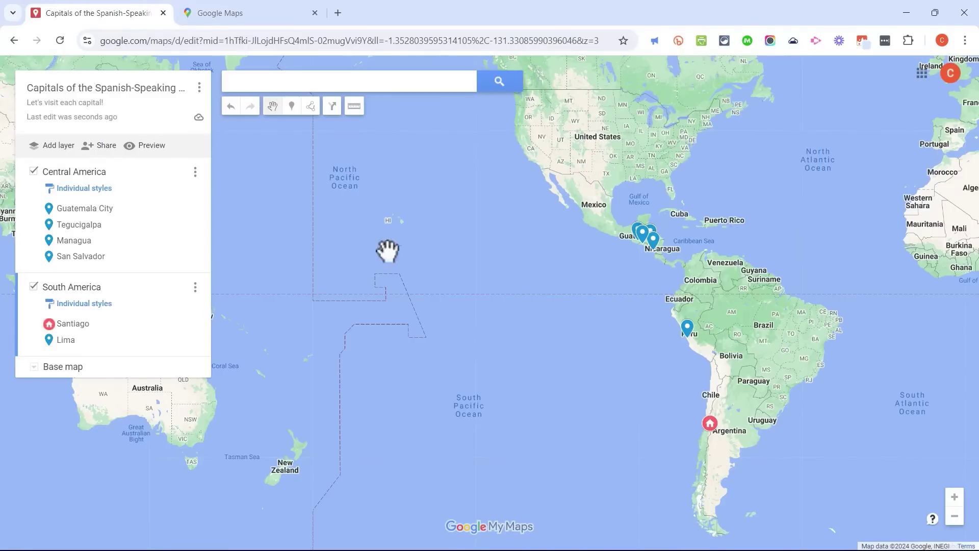
{"action": "left_click", "coordinate": [231, 105]}
{"action": "left_click", "coordinate": [252, 105]}
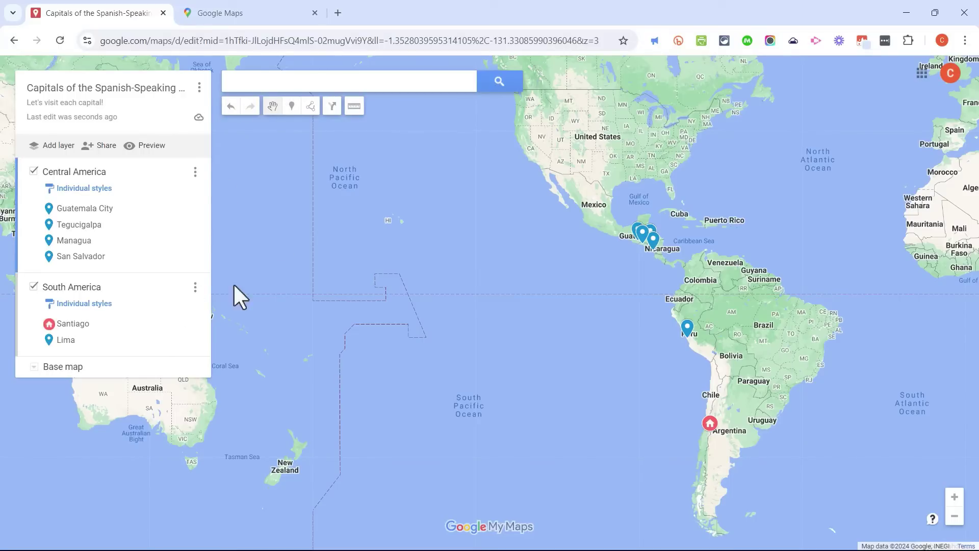
{"action": "left_click_drag", "start_coordinate": [496, 180], "coordinate": [462, 256]}
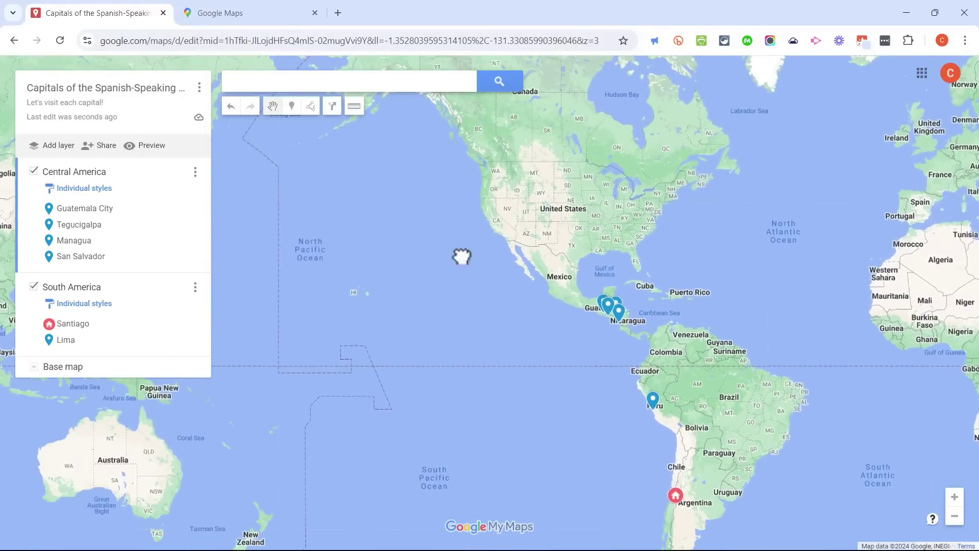
{"action": "mouse_move", "coordinate": [677, 150]}
{"action": "left_mouse_down"}
{"action": "mouse_move", "coordinate": [544, 191]}
{"action": "mouse_move", "coordinate": [693, 299]}
{"action": "mouse_move", "coordinate": [627, 175]}
{"action": "left_mouse_up"}
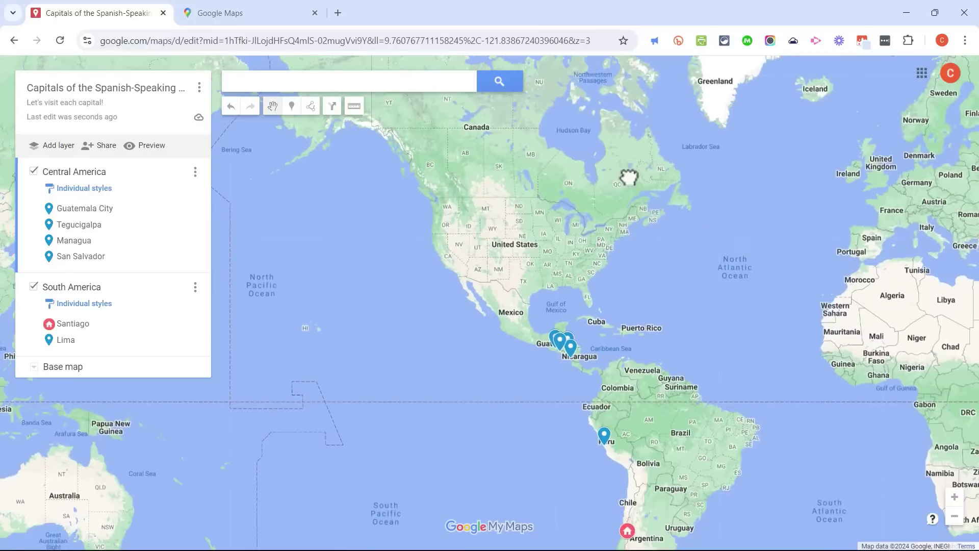
Step: Search for 'buenos aires argentina' and add Buenos Aires to the map
{"action": "left_click", "coordinate": [288, 81]}
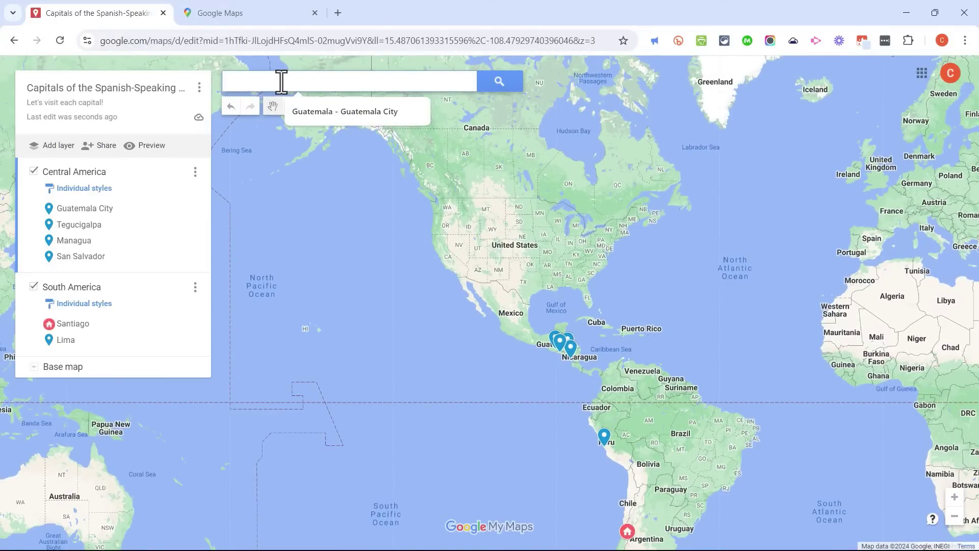
{"action": "type", "text": "buenos aires argentin"}
{"action": "key", "text": "ctrl+a"}
{"action": "key", "text": "BackSpace"}
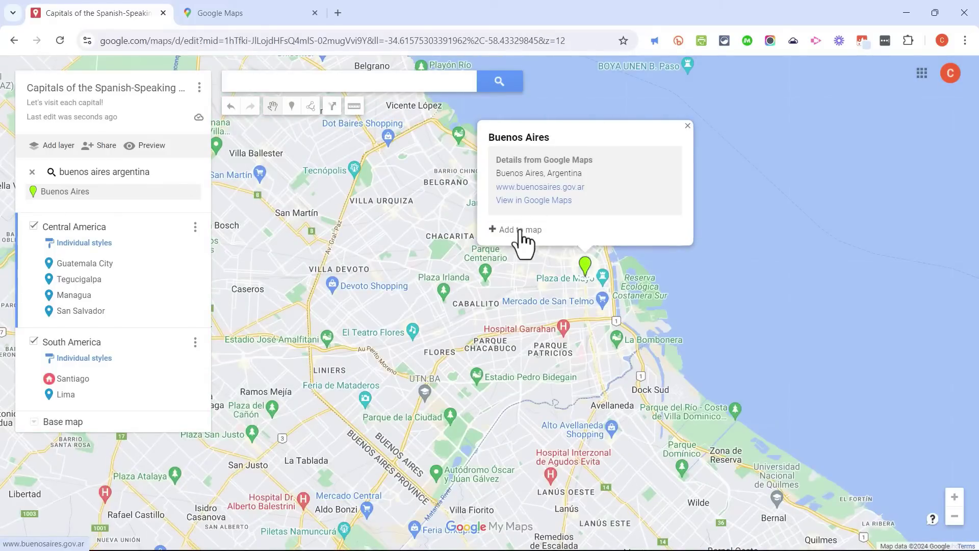
{"action": "left_click", "coordinate": [529, 243]}
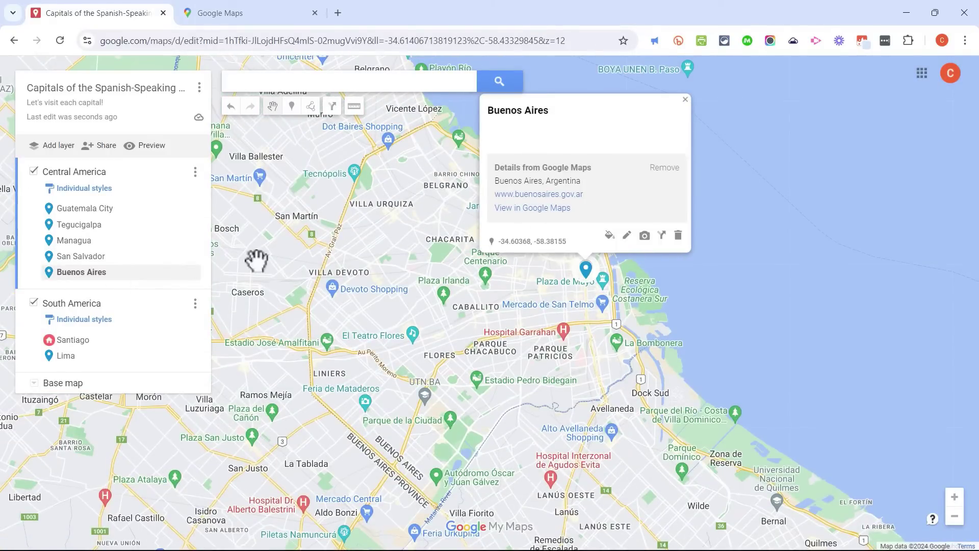
Step: Move Buenos Aires into the South America layer and close its info card
{"action": "left_click_drag", "start_coordinate": [80, 274], "coordinate": [77, 355]}
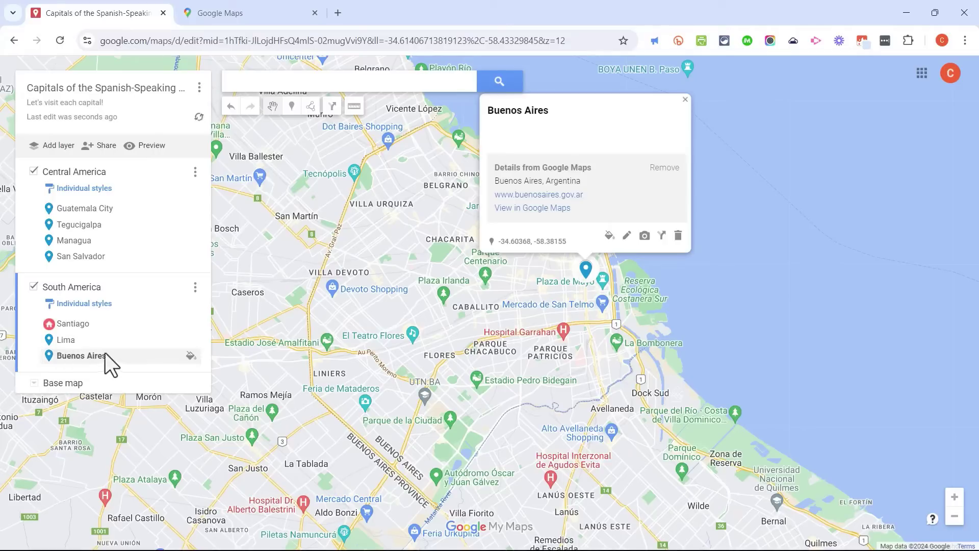
{"action": "left_click", "coordinate": [538, 266]}
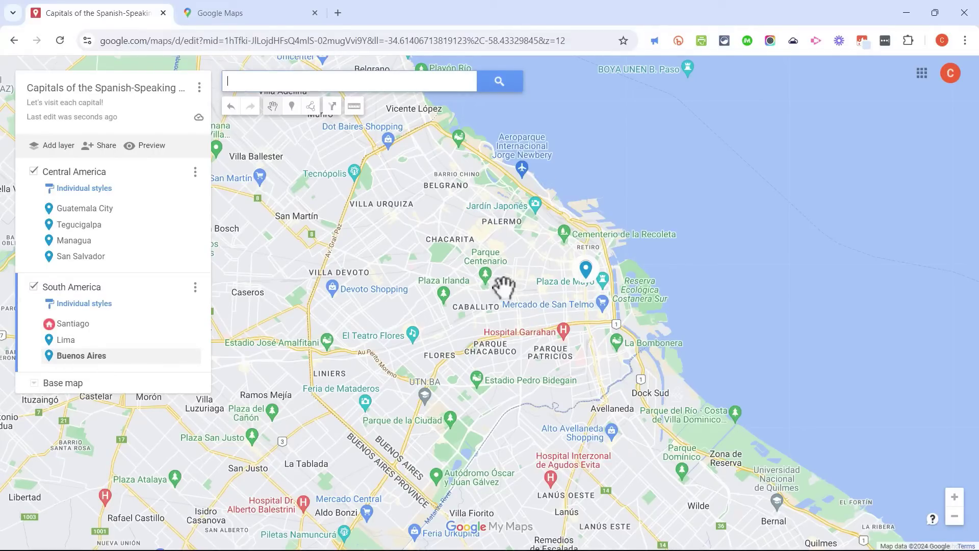
{"action": "left_click", "coordinate": [293, 108]}
{"action": "left_click_drag", "start_coordinate": [409, 179], "coordinate": [666, 234]}
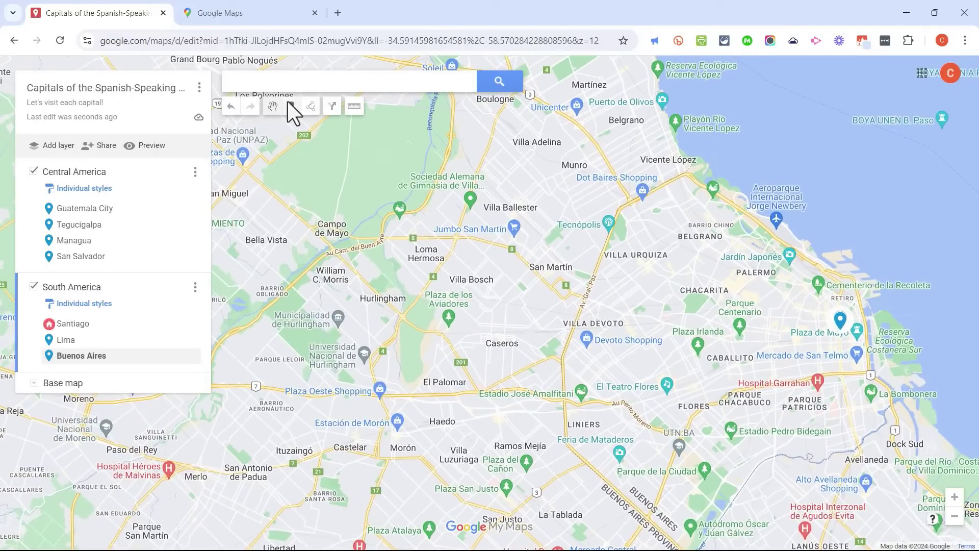
Step: Drop a marker near Villa Ballester and save it as 'Place to visit'
{"action": "left_click", "coordinate": [290, 108]}
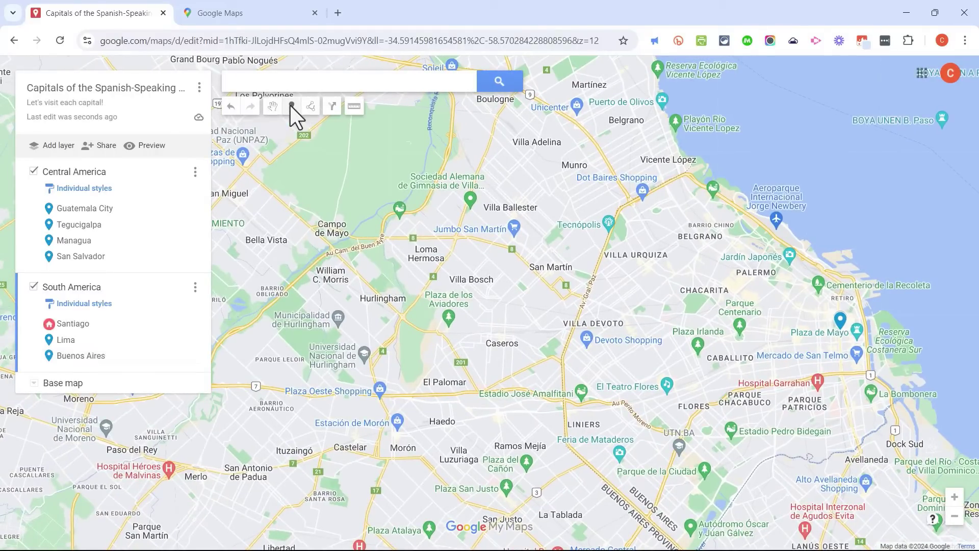
{"action": "left_click", "coordinate": [498, 188]}
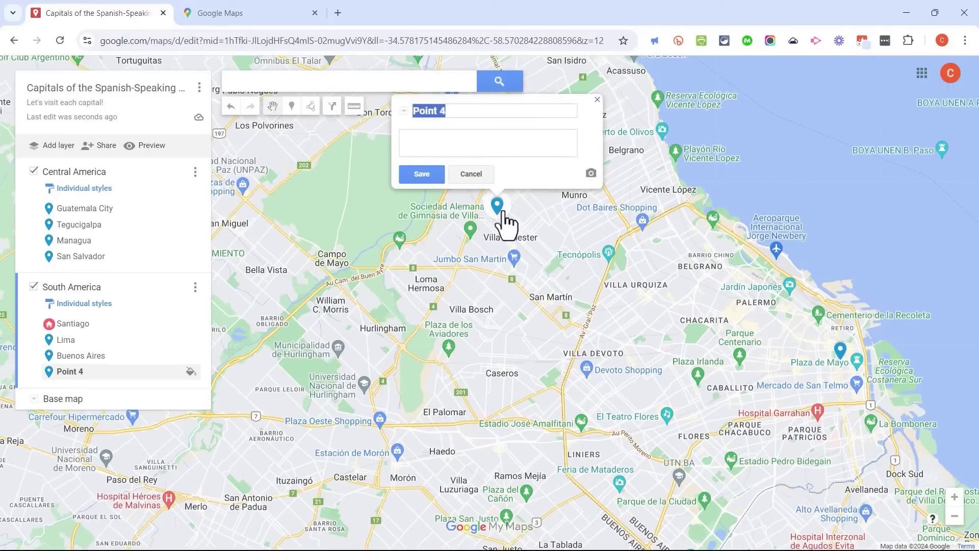
{"action": "type", "text": "Place to visit"}
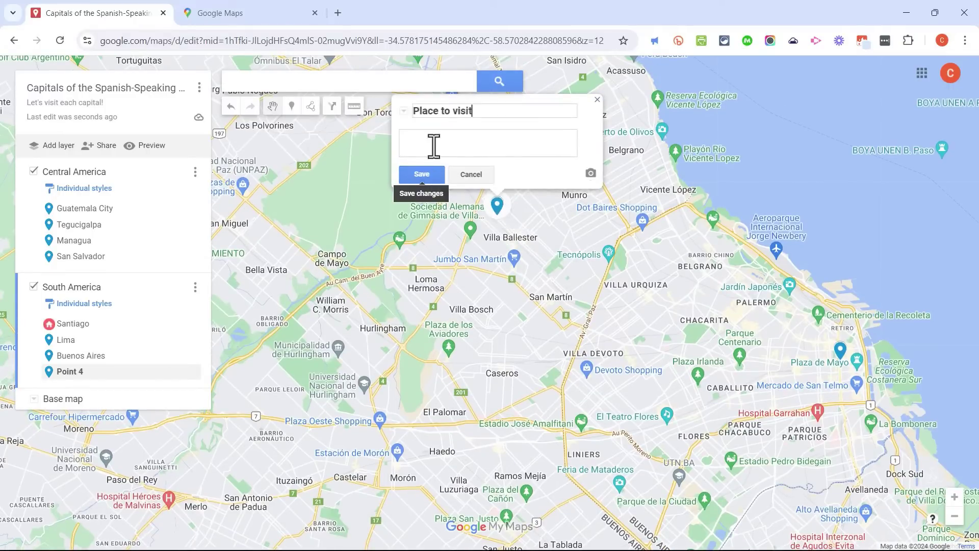
{"action": "left_click", "coordinate": [422, 174]}
{"action": "key", "text": "Escape"}
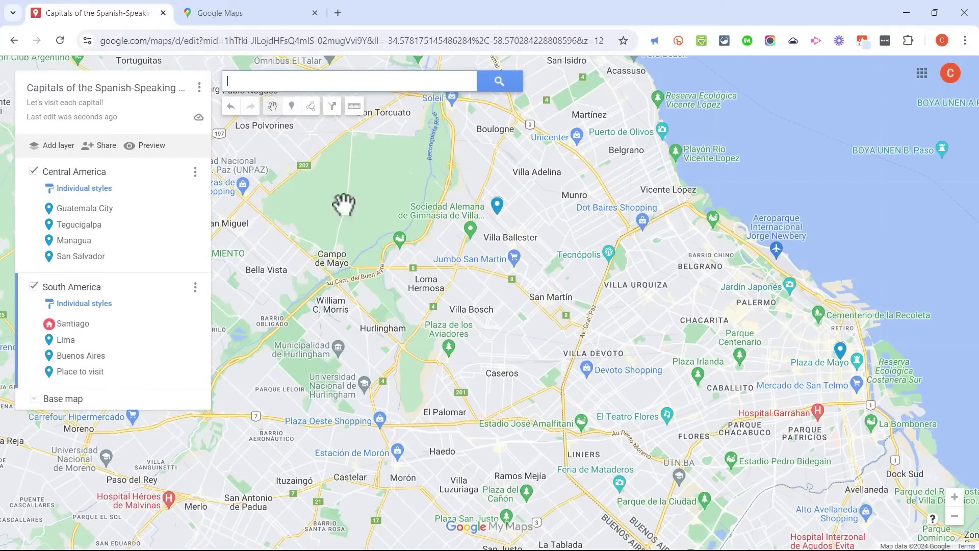
Step: Start a line east of Villa Ballester through San Martín, Villa Bosch and Estadio José Amalfitani
{"action": "left_click", "coordinate": [311, 107]}
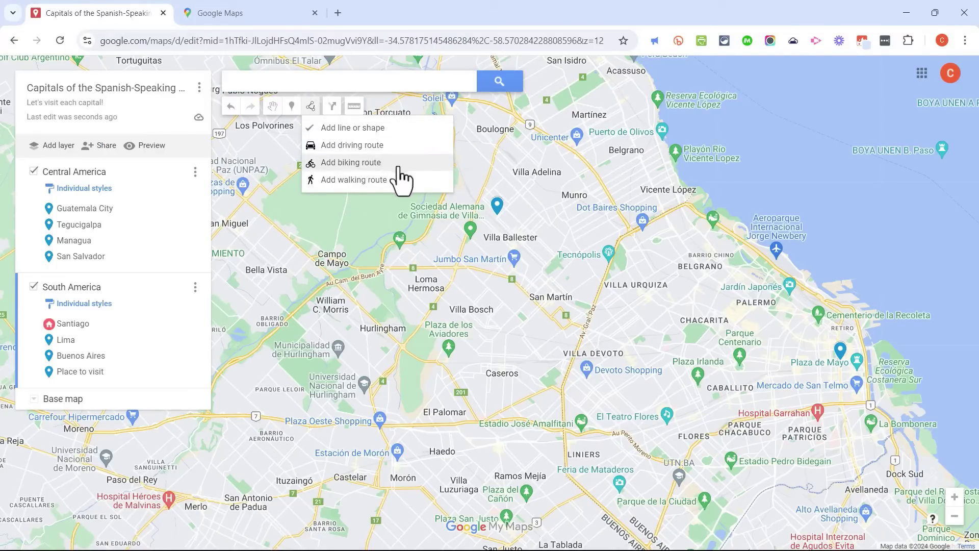
{"action": "left_click", "coordinate": [351, 128]}
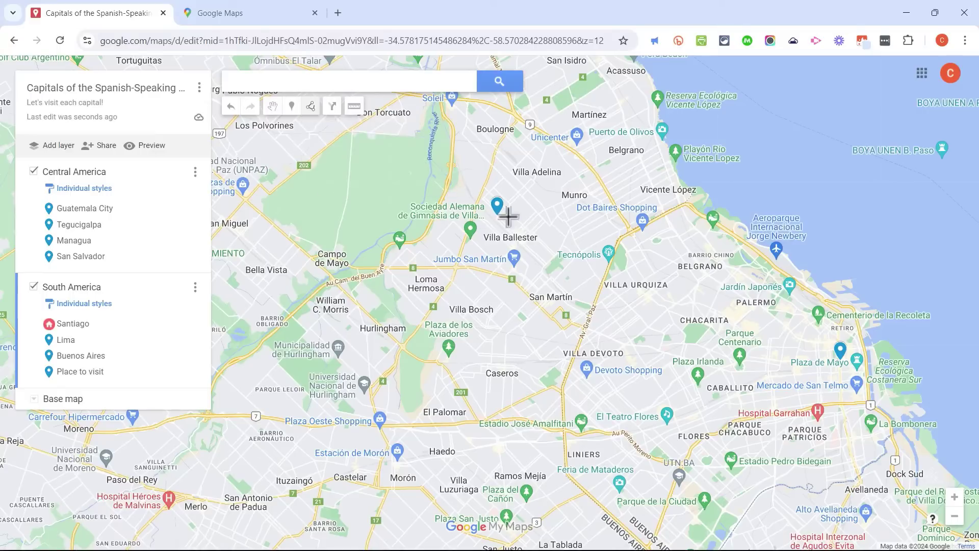
{"action": "left_click", "coordinate": [531, 219]}
{"action": "left_click", "coordinate": [545, 280]}
{"action": "left_click", "coordinate": [496, 330]}
{"action": "left_click", "coordinate": [545, 420]}
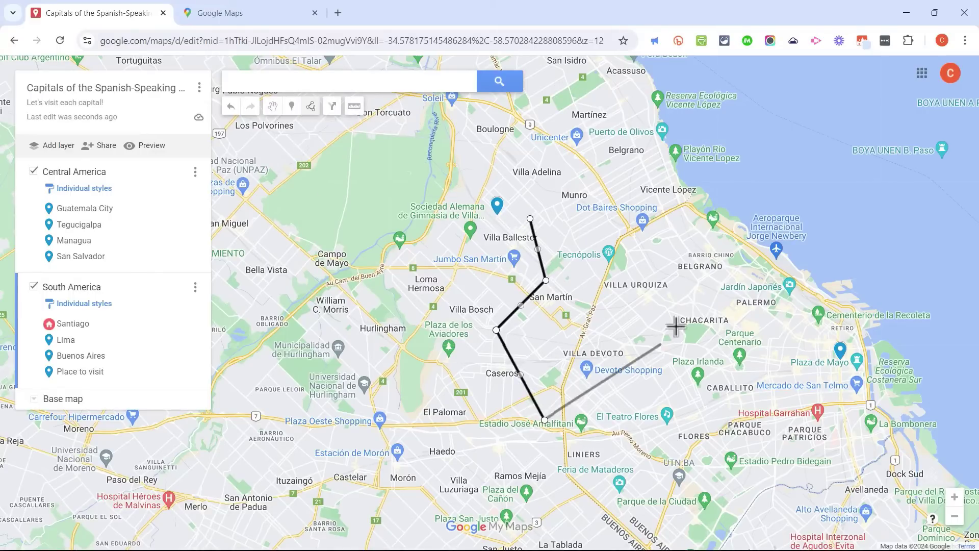
Step: Extend the line toward Chacarita and Belgrano, then discard the unfinished line
{"action": "left_click", "coordinate": [675, 323]}
{"action": "left_click", "coordinate": [573, 214]}
{"action": "left_click", "coordinate": [631, 151]}
{"action": "left_click", "coordinate": [528, 126]}
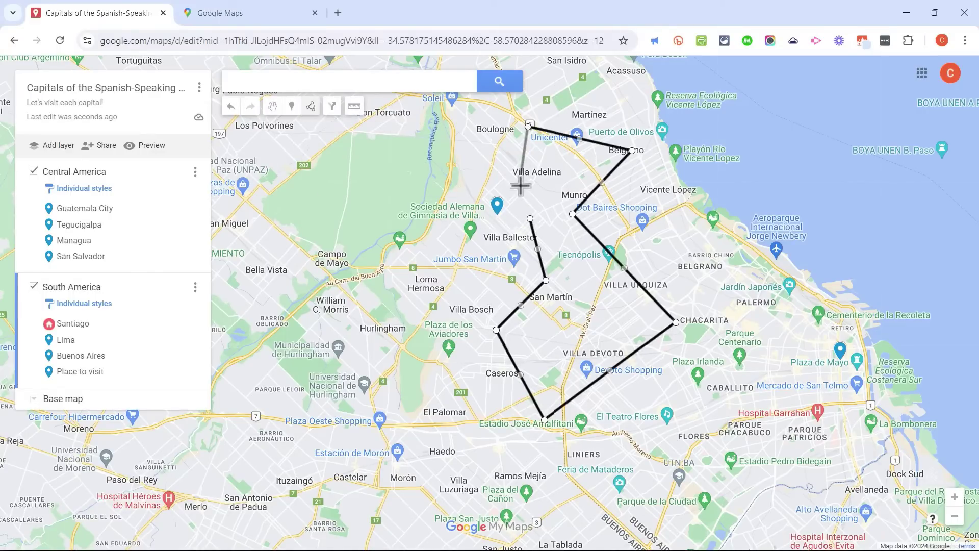
{"action": "key", "text": "Escape"}
{"action": "left_click", "coordinate": [310, 107]}
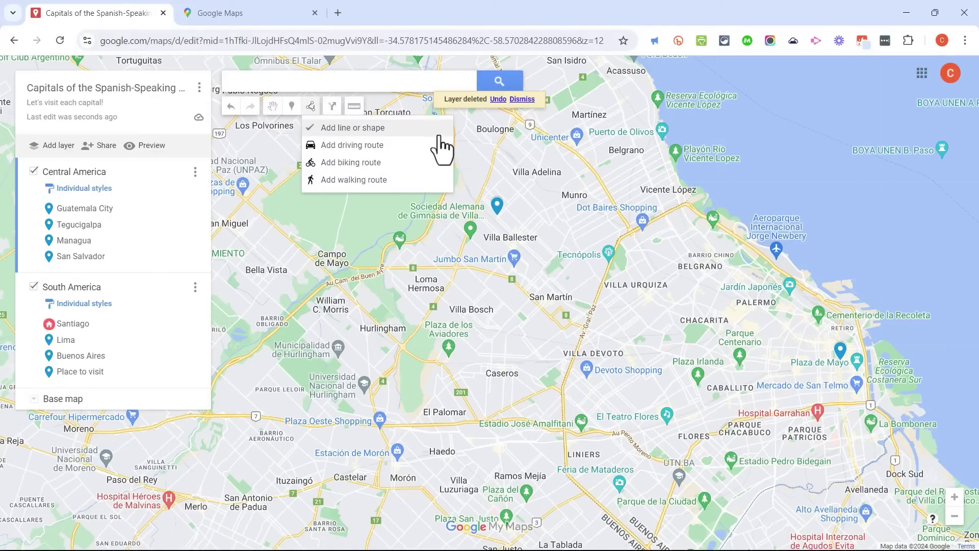
Step: Measure a distance from near San Miguel across the northwest suburbs, then clear it
{"action": "left_click", "coordinate": [354, 107]}
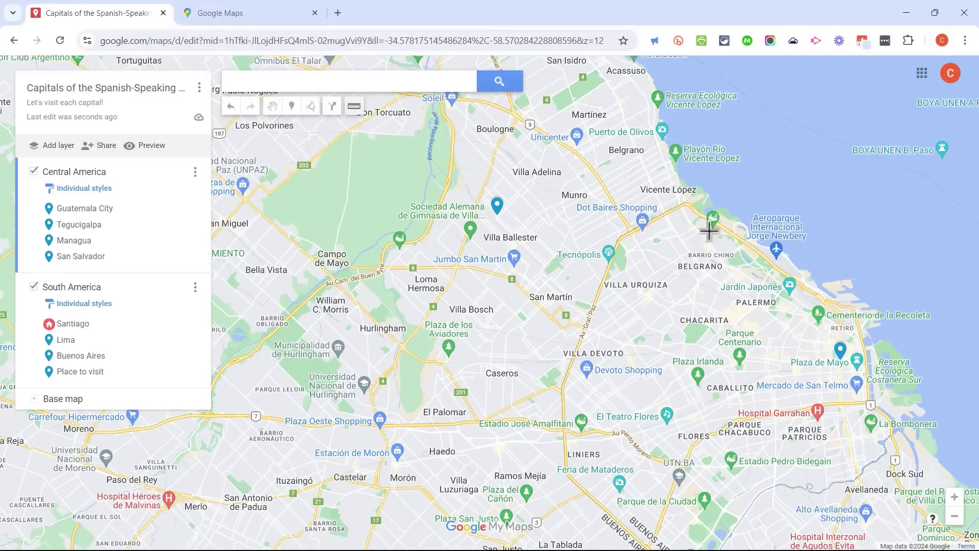
{"action": "left_click", "coordinate": [262, 206]}
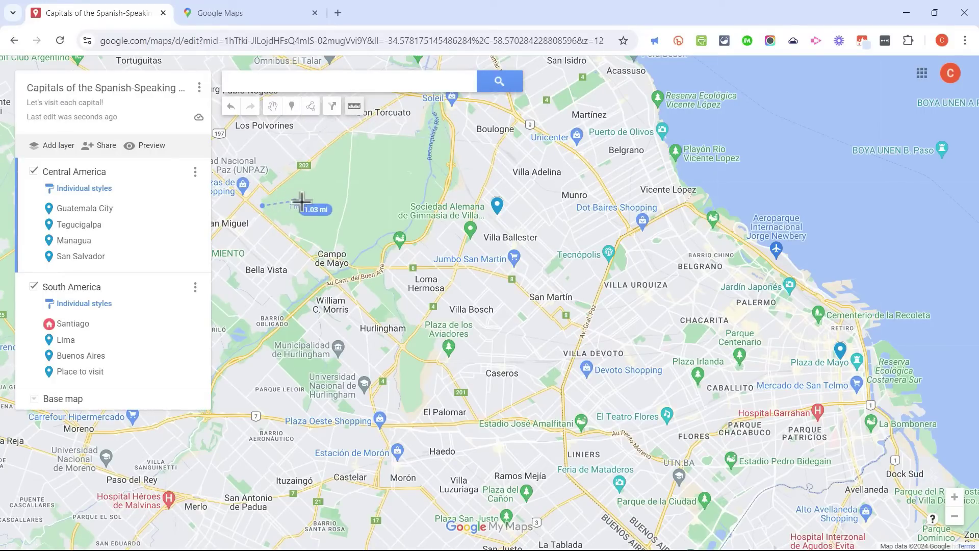
{"action": "left_click", "coordinate": [466, 177]}
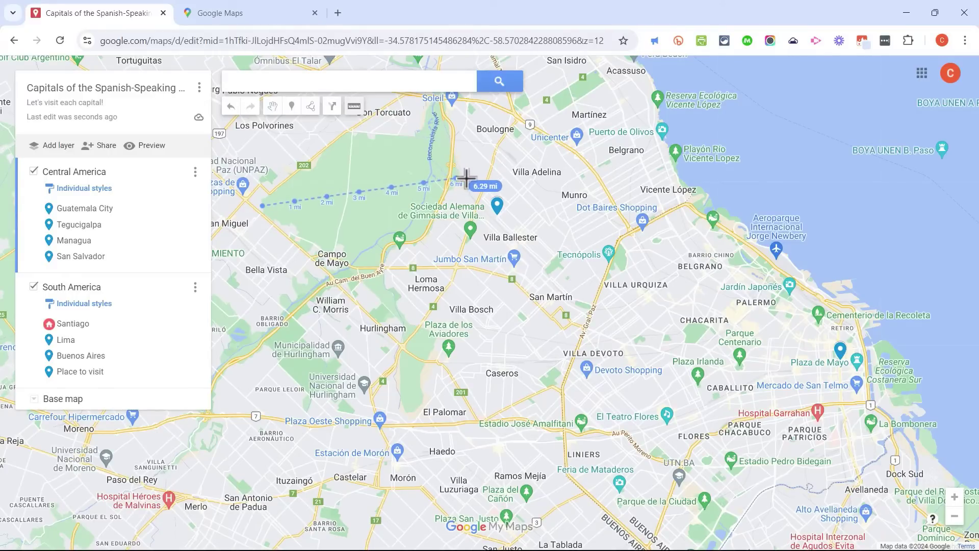
{"action": "double_click", "coordinate": [457, 179]}
{"action": "left_click_drag", "start_coordinate": [462, 178], "coordinate": [458, 178]}
{"action": "left_click_drag", "start_coordinate": [454, 179], "coordinate": [469, 205]}
{"action": "key", "text": "Escape"}
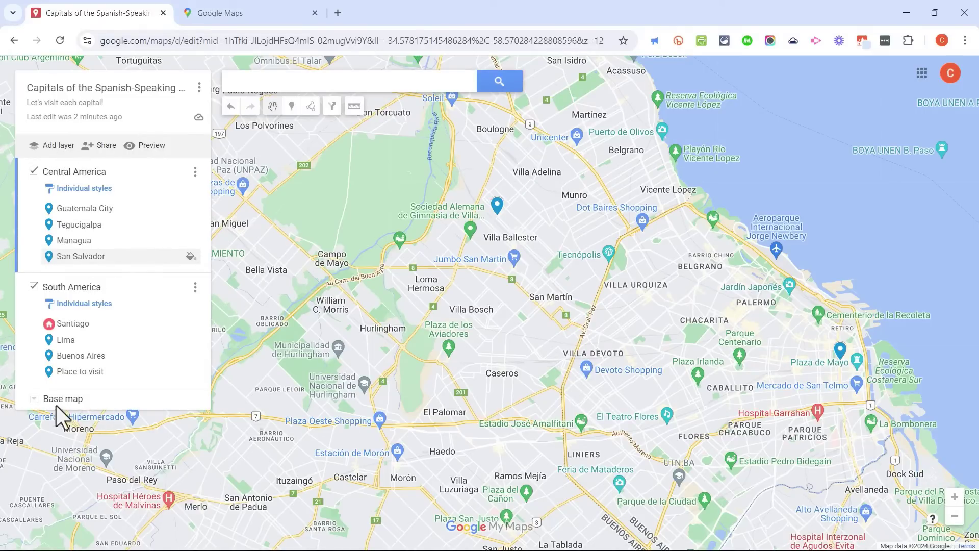
Step: Try the Terrain base map, then settle on Satellite imagery and close the styles panel
{"action": "left_click", "coordinate": [41, 400]}
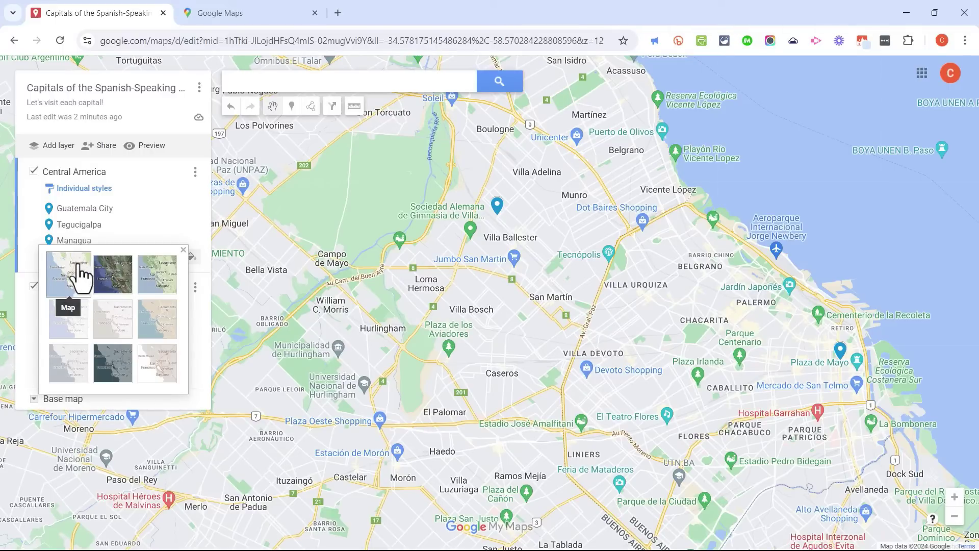
{"action": "left_click", "coordinate": [121, 292]}
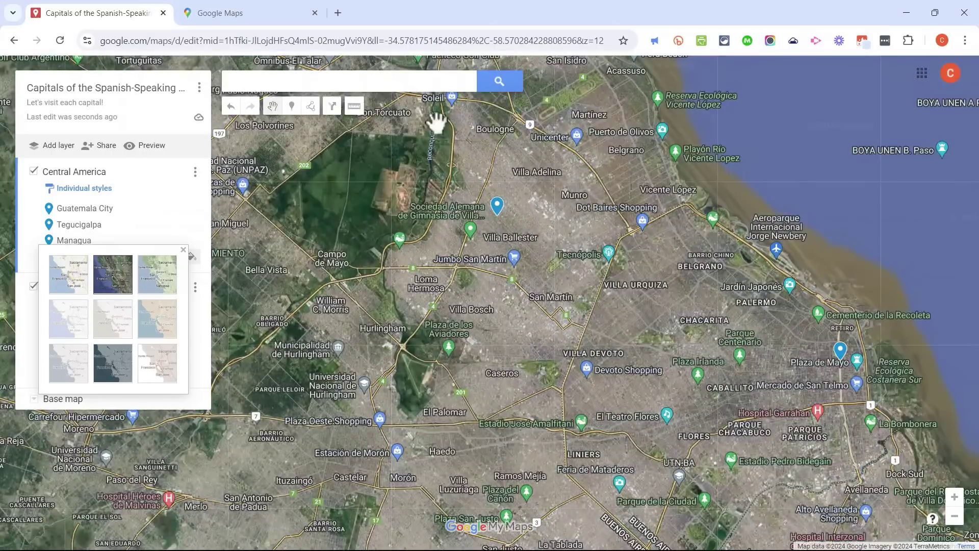
{"action": "left_click", "coordinate": [169, 286]}
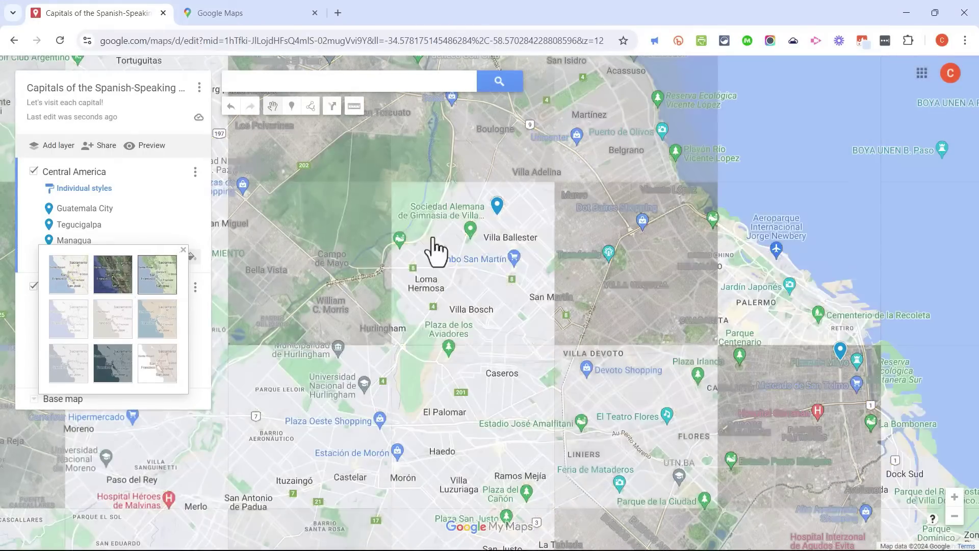
{"action": "left_click_drag", "start_coordinate": [463, 424], "coordinate": [608, 148]}
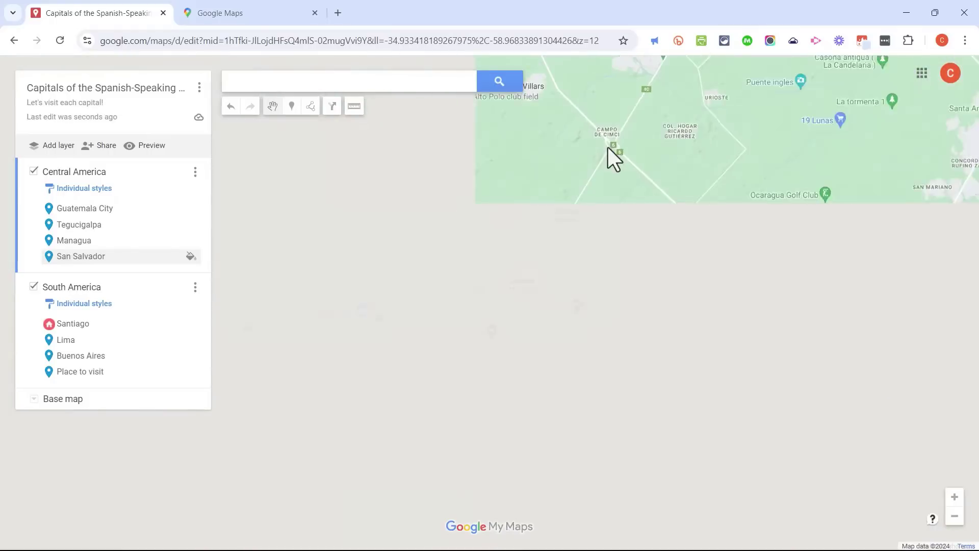
{"action": "scroll", "coordinate": [681, 371], "scroll_direction": "up", "scroll_amount": 2}
{"action": "scroll", "coordinate": [726, 316], "scroll_direction": "down", "scroll_amount": 2}
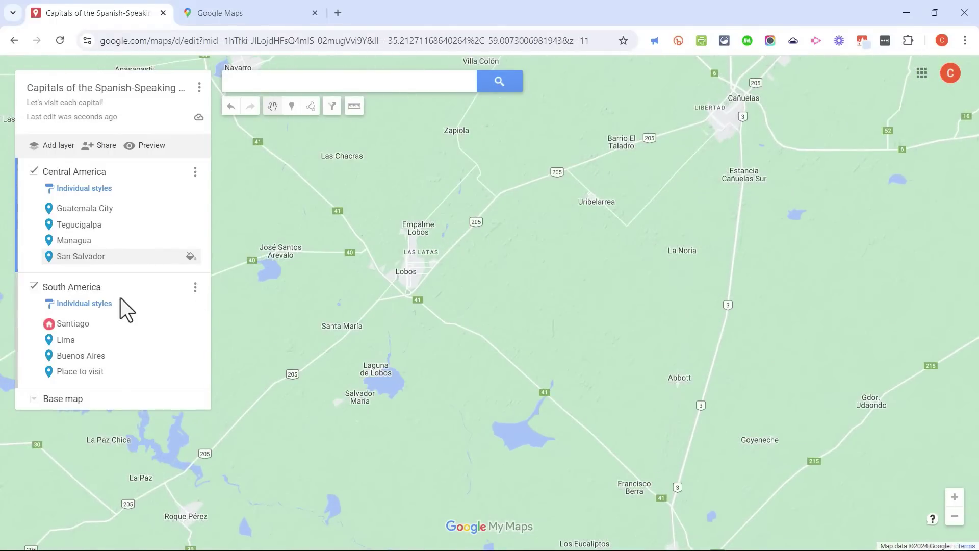
{"action": "left_click", "coordinate": [84, 397]}
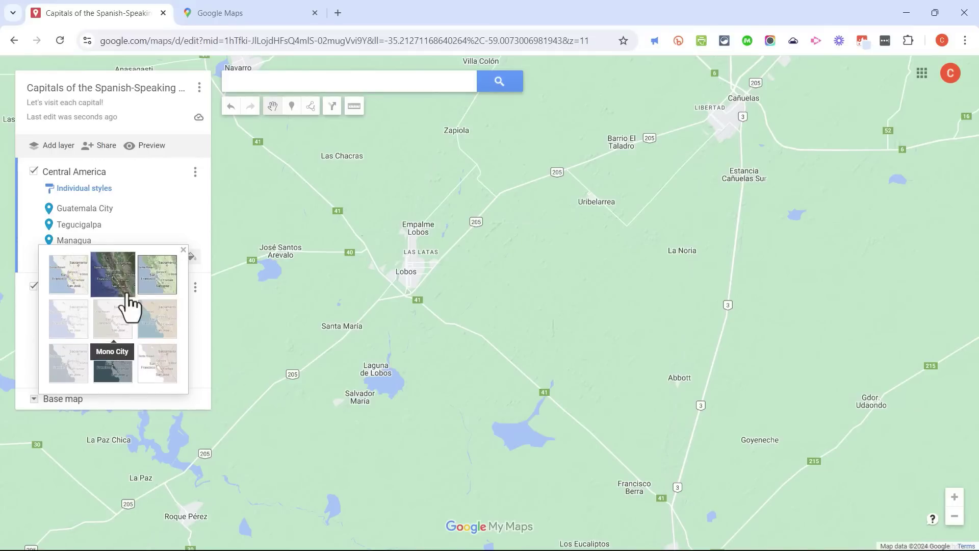
{"action": "left_click", "coordinate": [106, 286]}
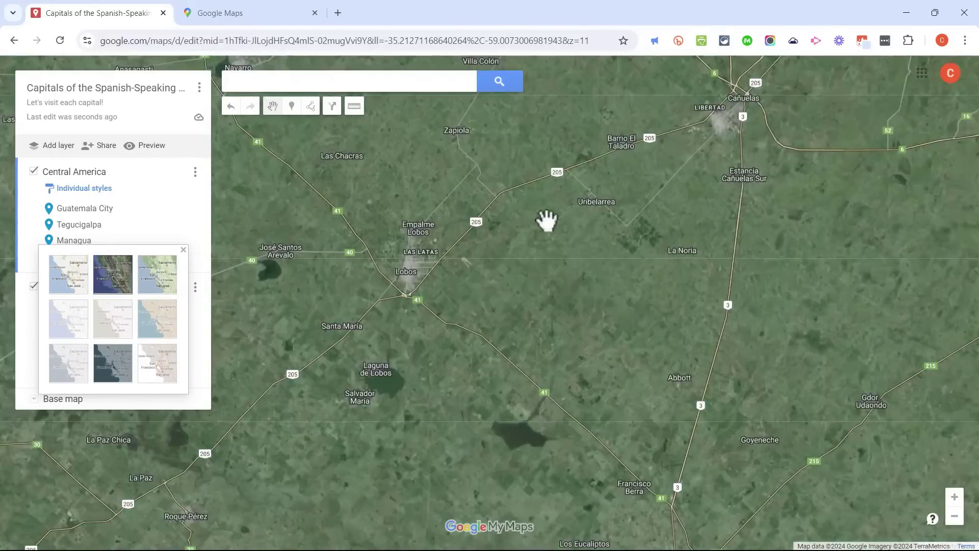
{"action": "scroll", "coordinate": [547, 220], "scroll_direction": "down", "scroll_amount": 2}
{"action": "left_click", "coordinate": [152, 117]}
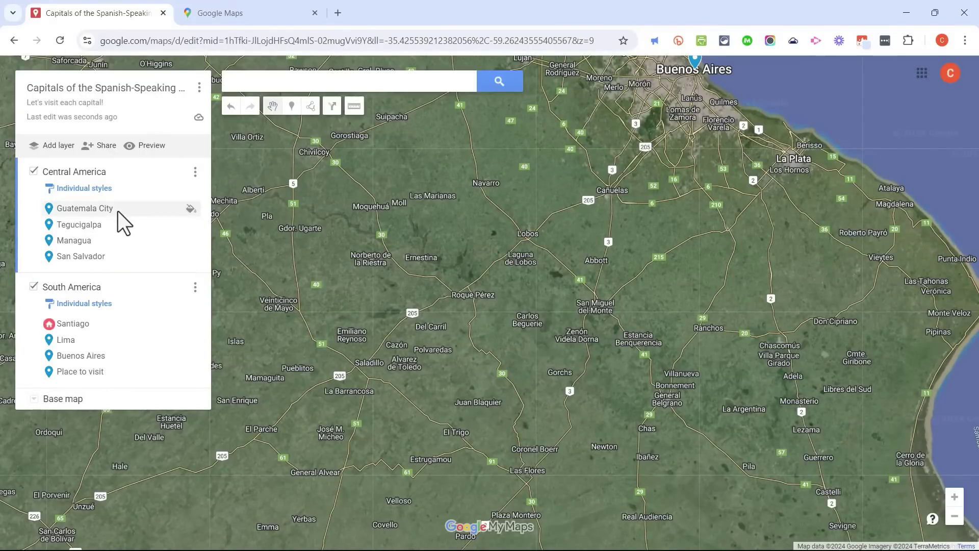
Step: Enable link viewing and public search discoverability for the map, then copy its link
{"action": "left_click", "coordinate": [106, 146]}
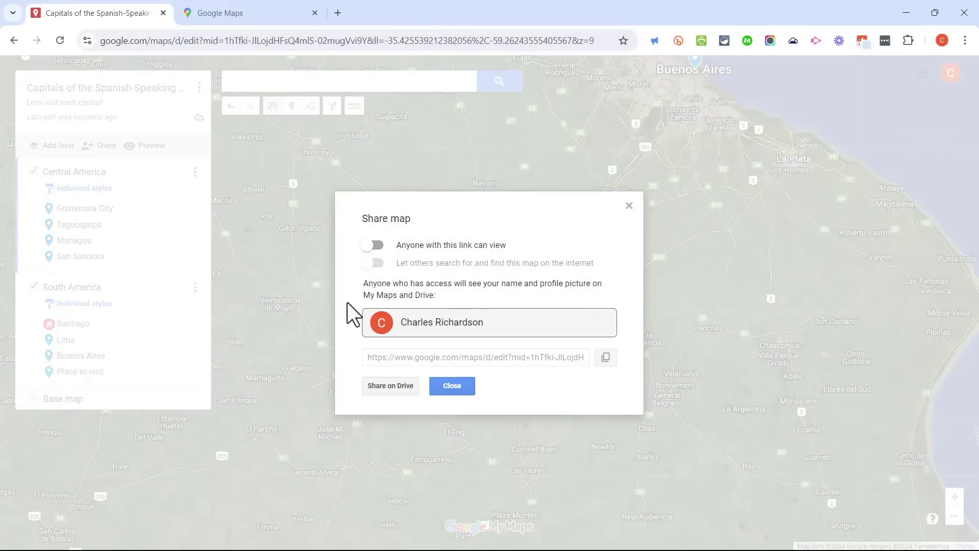
{"action": "left_click", "coordinate": [372, 246]}
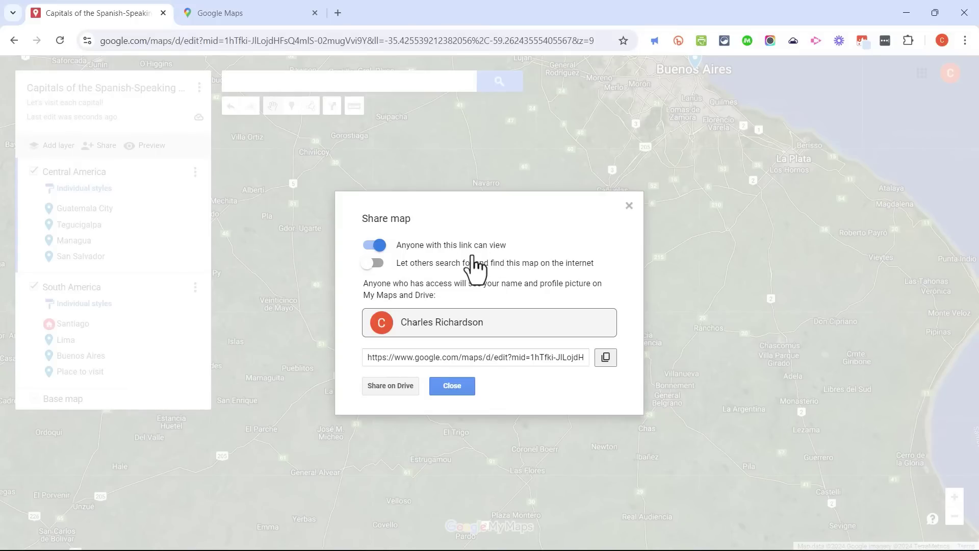
{"action": "left_click", "coordinate": [372, 264]}
{"action": "left_click", "coordinate": [610, 359]}
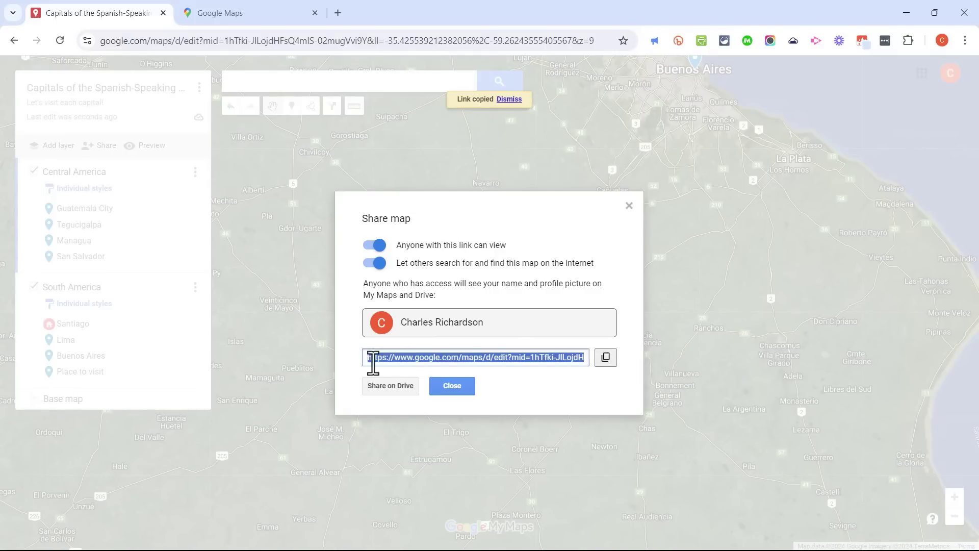
{"action": "left_click", "coordinate": [457, 375]}
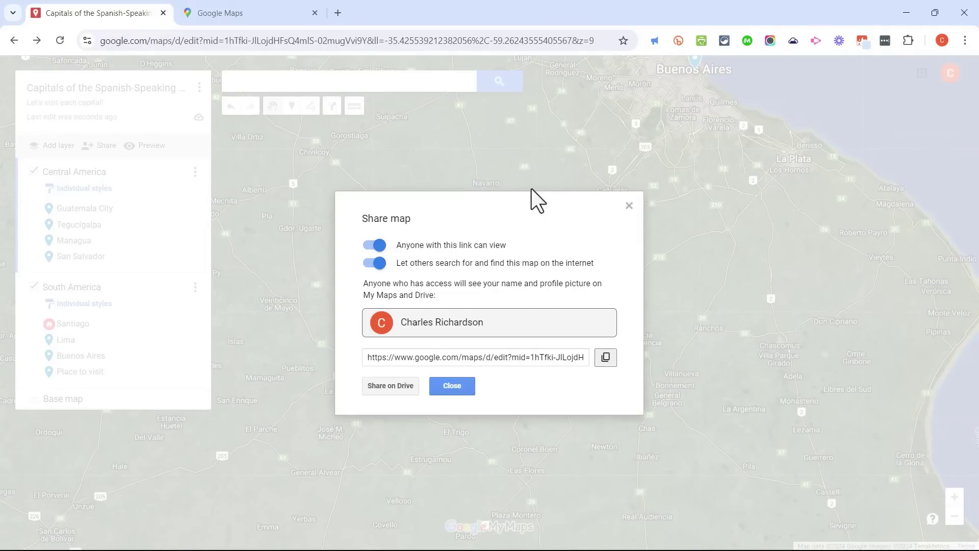
Step: In Drive sharing, keep link access at Viewer, copy the link and finish with Done
{"action": "left_click", "coordinate": [390, 386]}
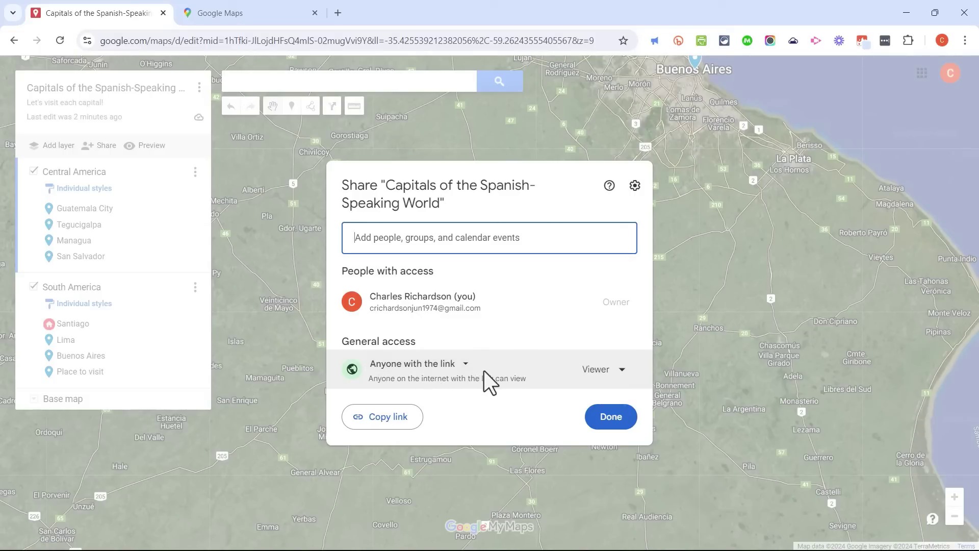
{"action": "left_click", "coordinate": [628, 375]}
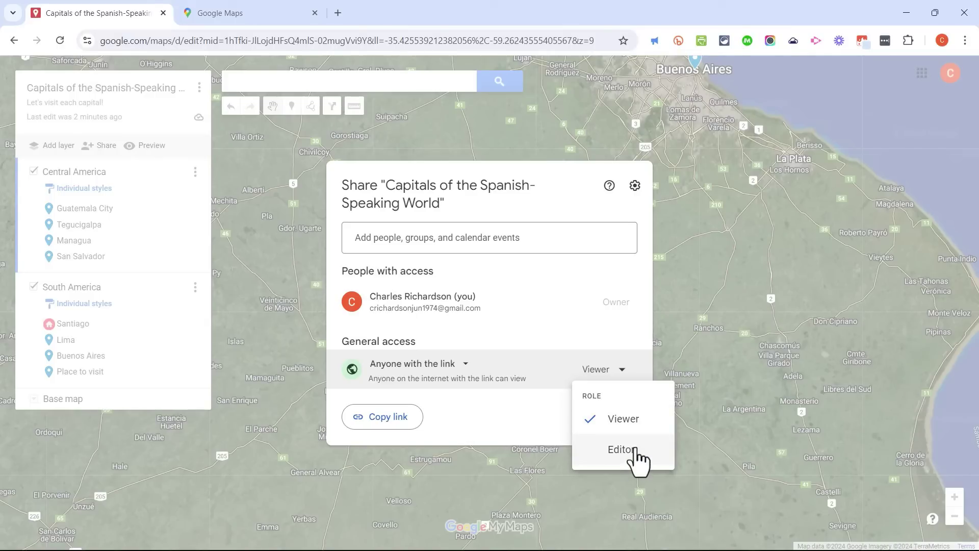
{"action": "left_click", "coordinate": [448, 430]}
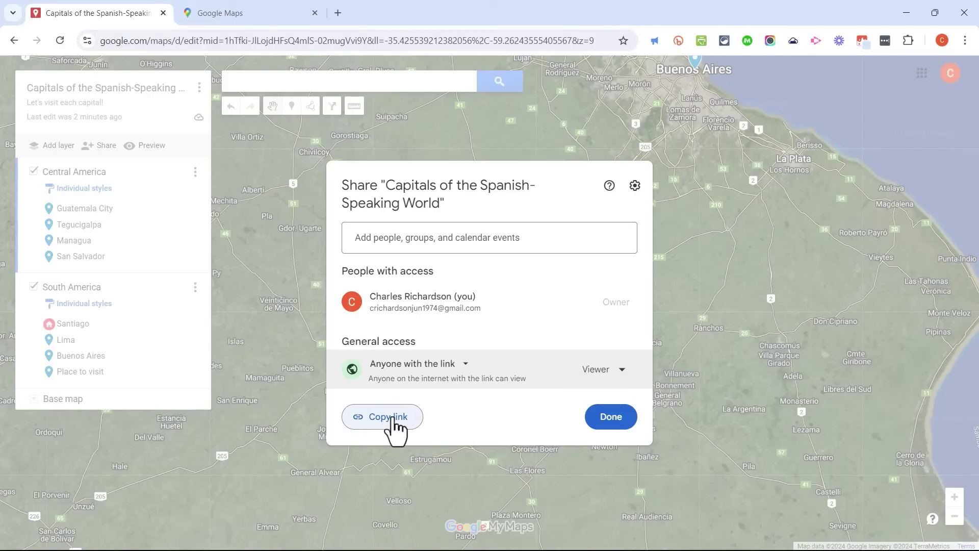
{"action": "left_click", "coordinate": [393, 421]}
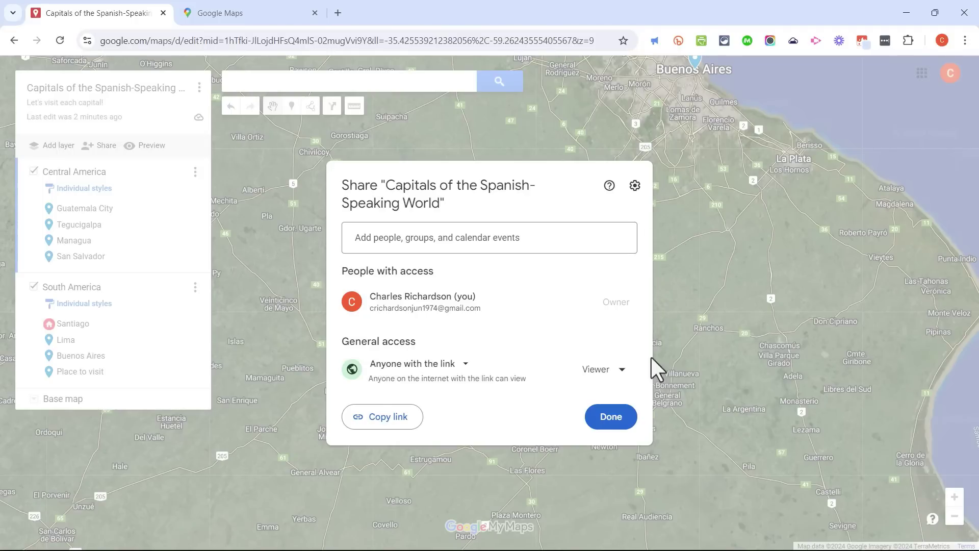
{"action": "left_click", "coordinate": [609, 417]}
{"action": "scroll", "coordinate": [437, 236], "scroll_direction": "down", "scroll_amount": 3}
Step: Zoom out and pan until every Central and South American capital pin is in view
{"action": "scroll", "coordinate": [444, 250], "scroll_direction": "down", "scroll_amount": 4}
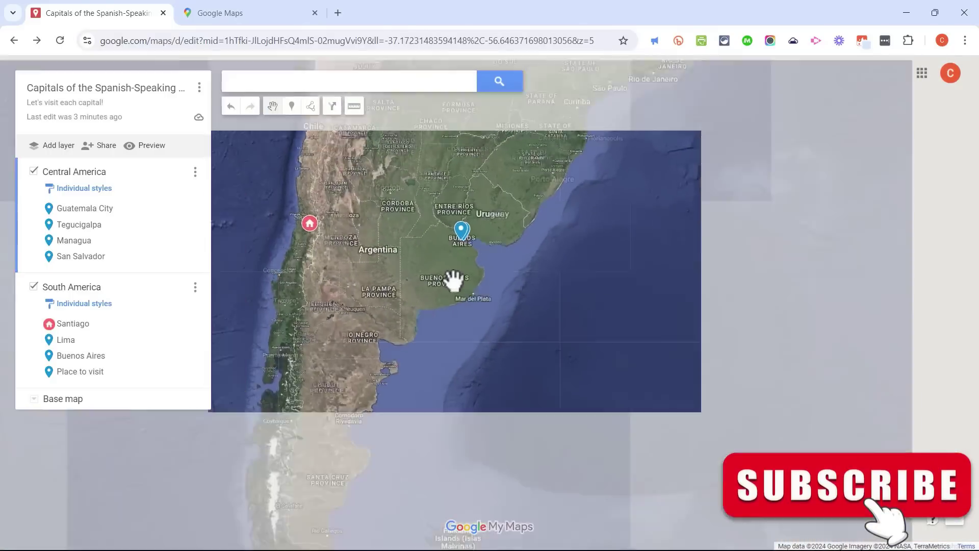
{"action": "left_click_drag", "start_coordinate": [440, 298], "coordinate": [582, 410]}
{"action": "scroll", "coordinate": [592, 373], "scroll_direction": "down", "scroll_amount": 2}
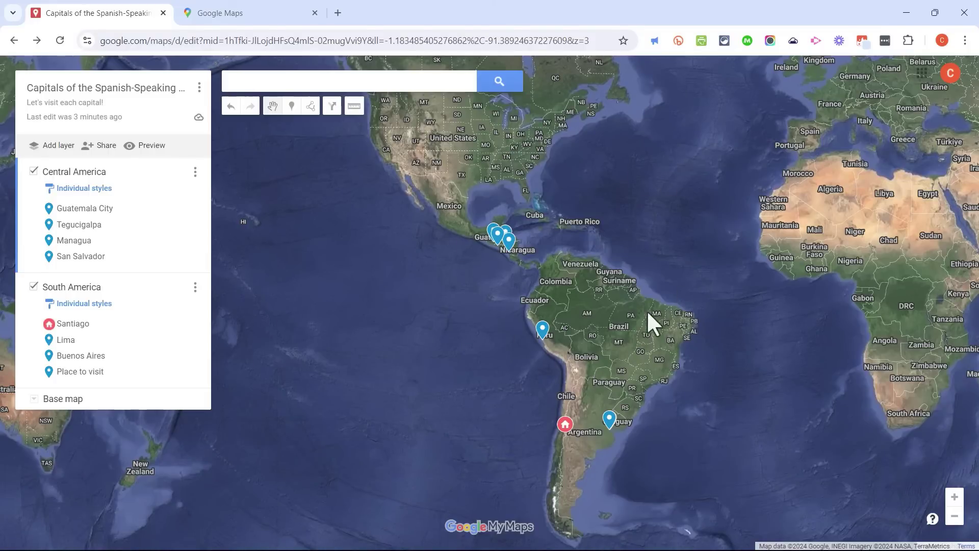
{"action": "scroll", "coordinate": [655, 335], "scroll_direction": "up", "scroll_amount": 2}
{"action": "left_click_drag", "start_coordinate": [584, 291], "coordinate": [708, 294]}
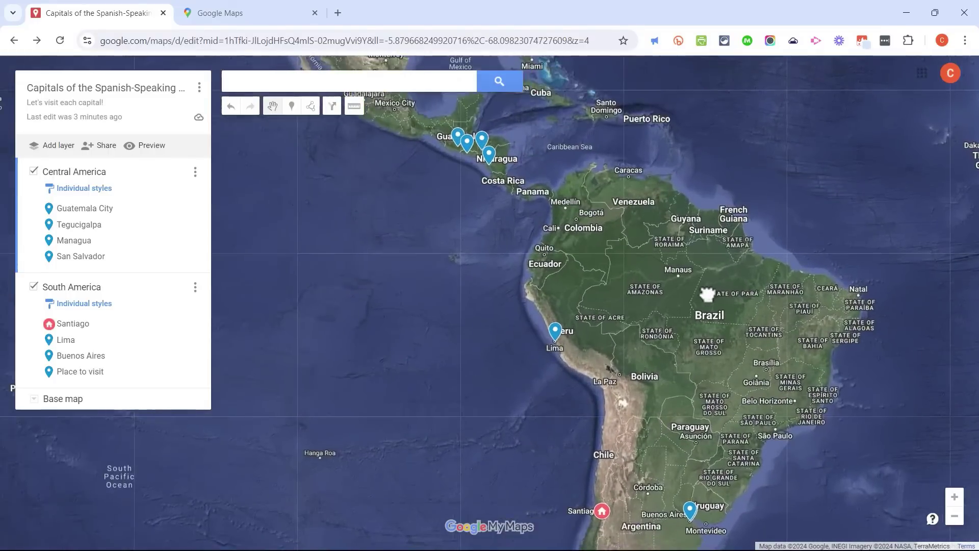
{"action": "scroll", "coordinate": [661, 288], "scroll_direction": "down", "scroll_amount": 2}
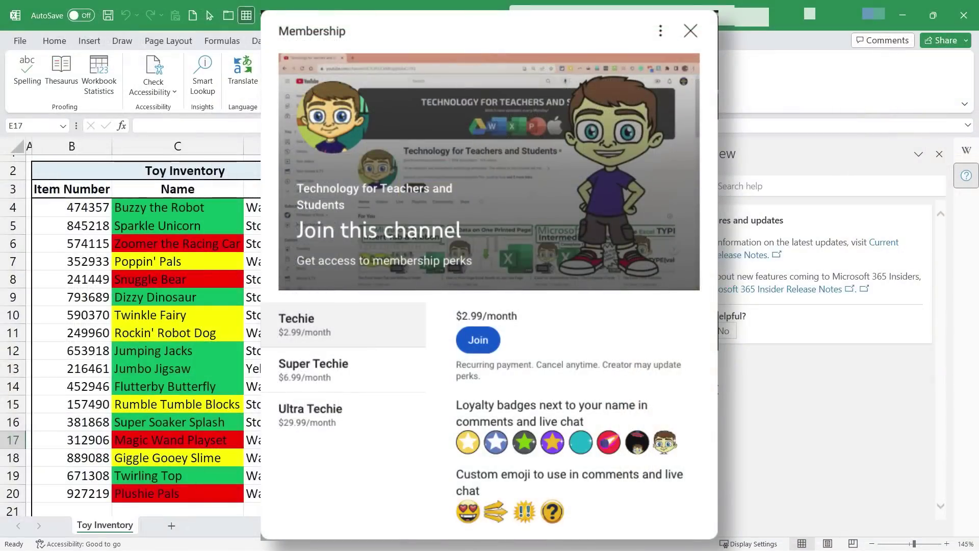
{"action": "scroll", "coordinate": [619, 384], "scroll_direction": "down", "scroll_amount": 3}
{"action": "scroll", "coordinate": [619, 384], "scroll_direction": "up", "scroll_amount": 3}
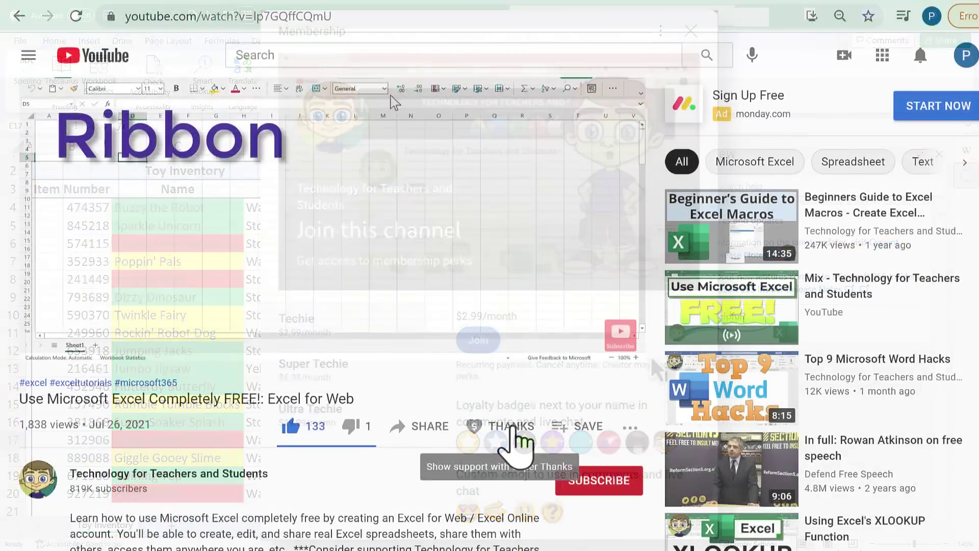
{"action": "left_click", "coordinate": [515, 442]}
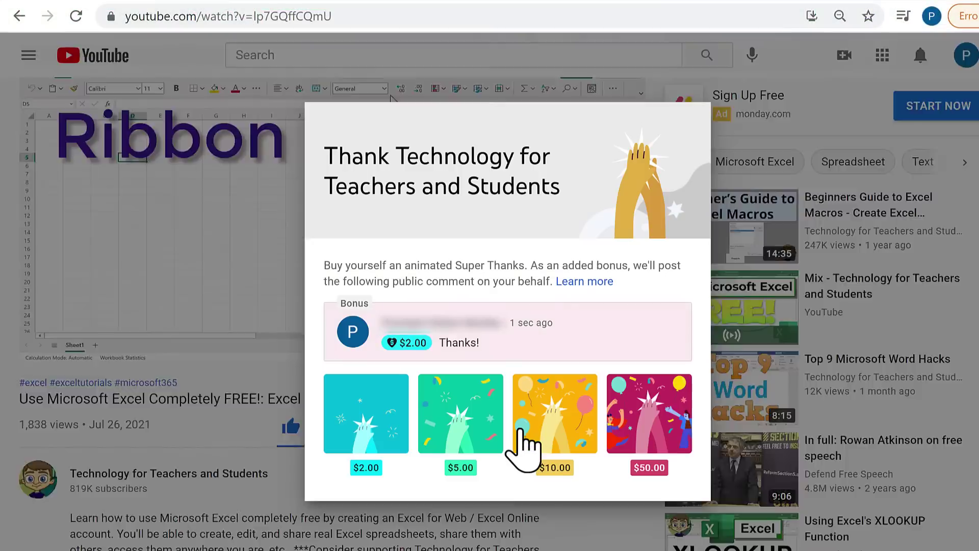